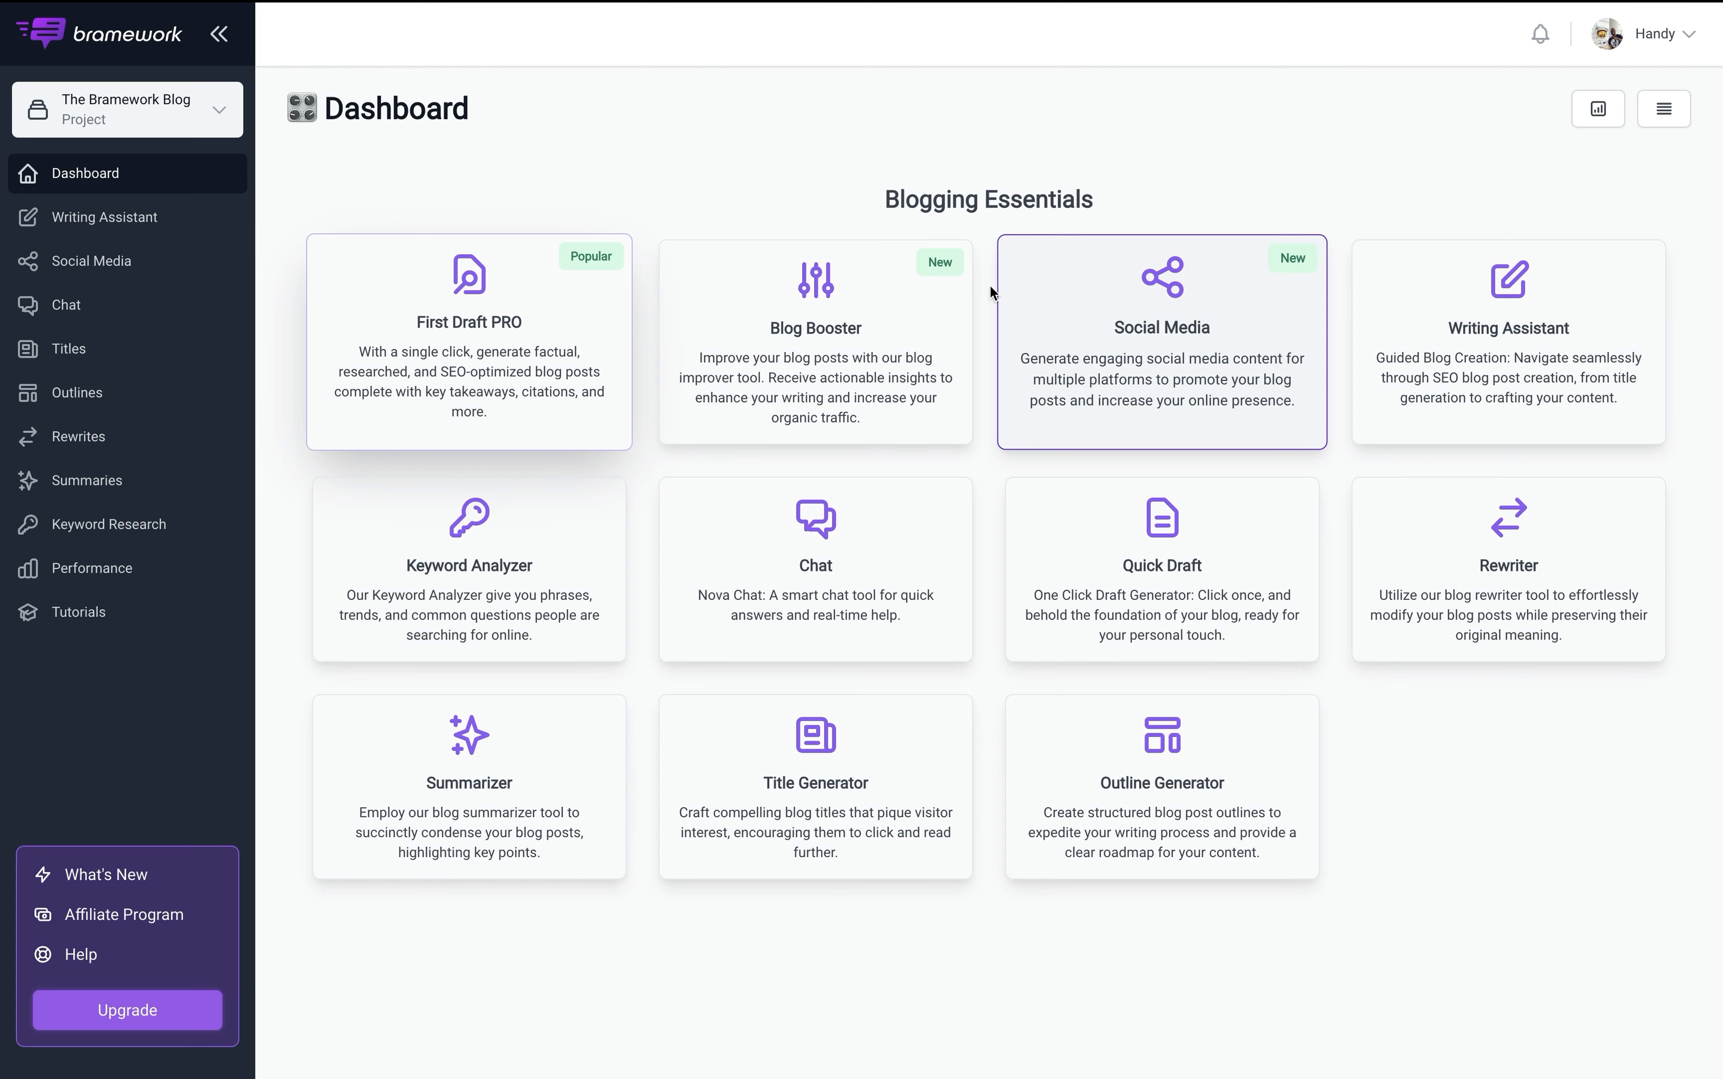
Start a new social media content generation and enable the brand voice option.
{"action": "left_click", "coordinate": [80, 273]}
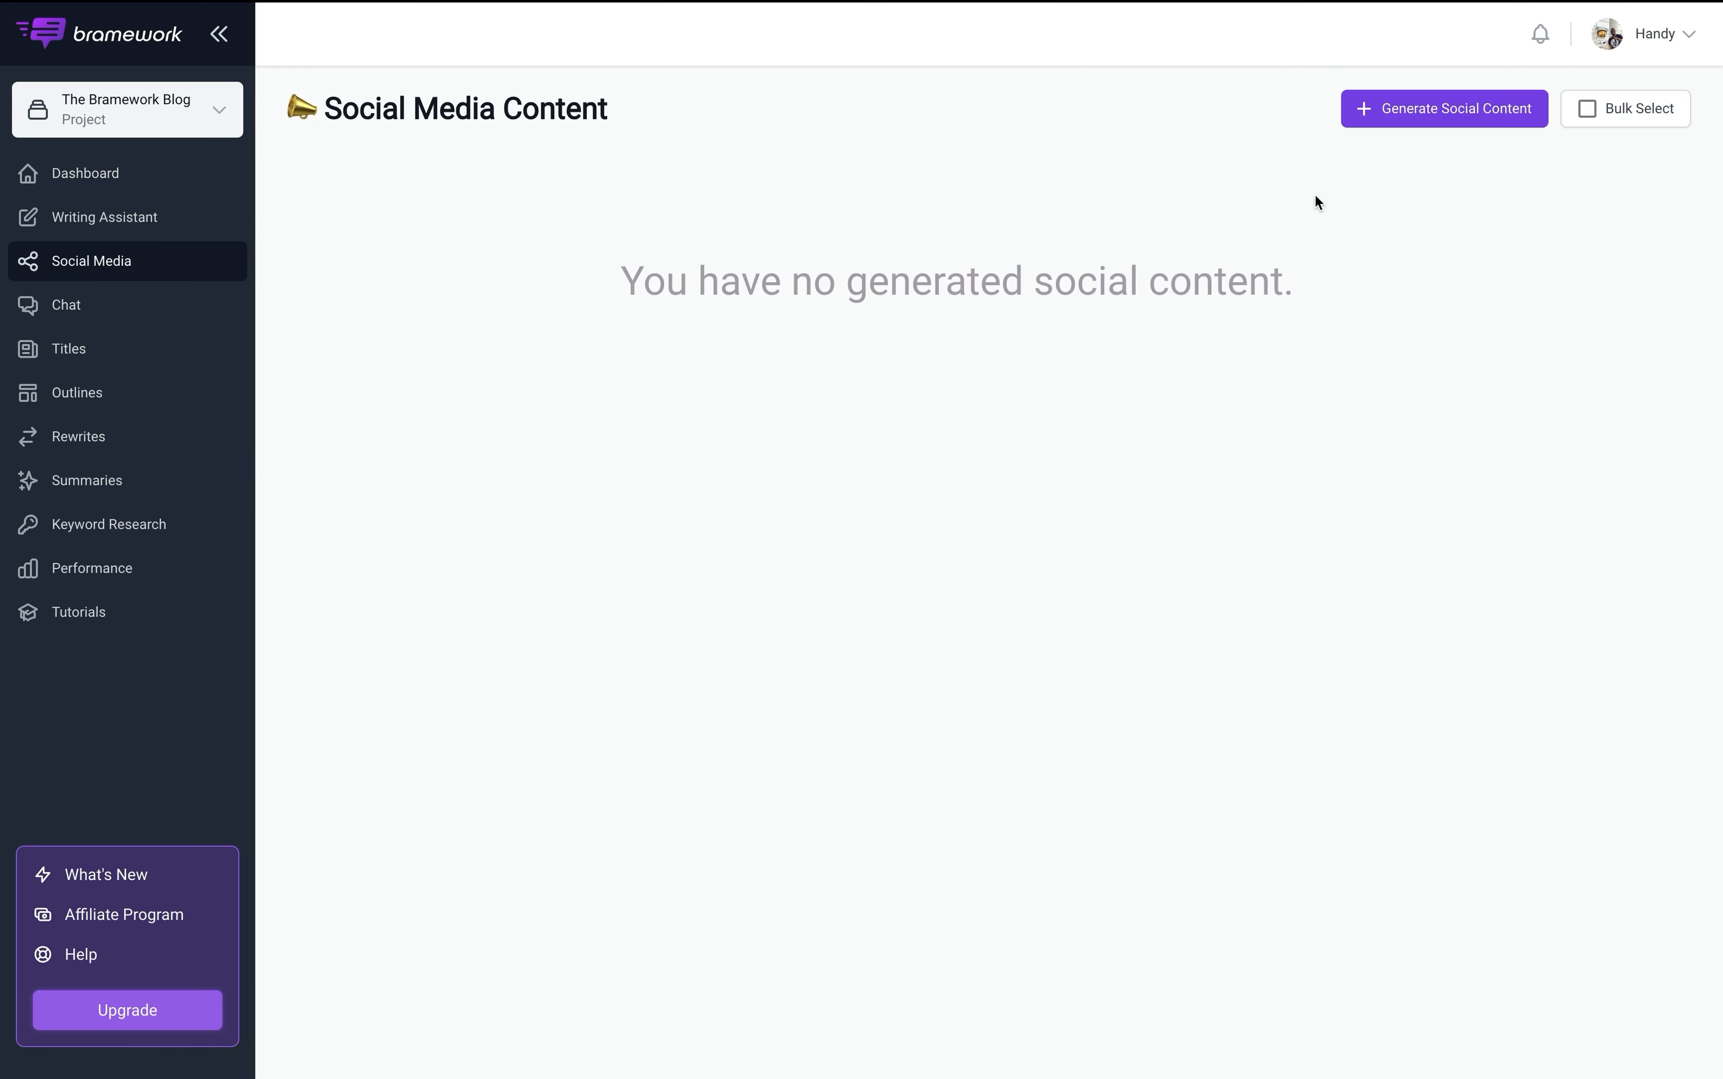
{"action": "left_click", "coordinate": [1410, 110]}
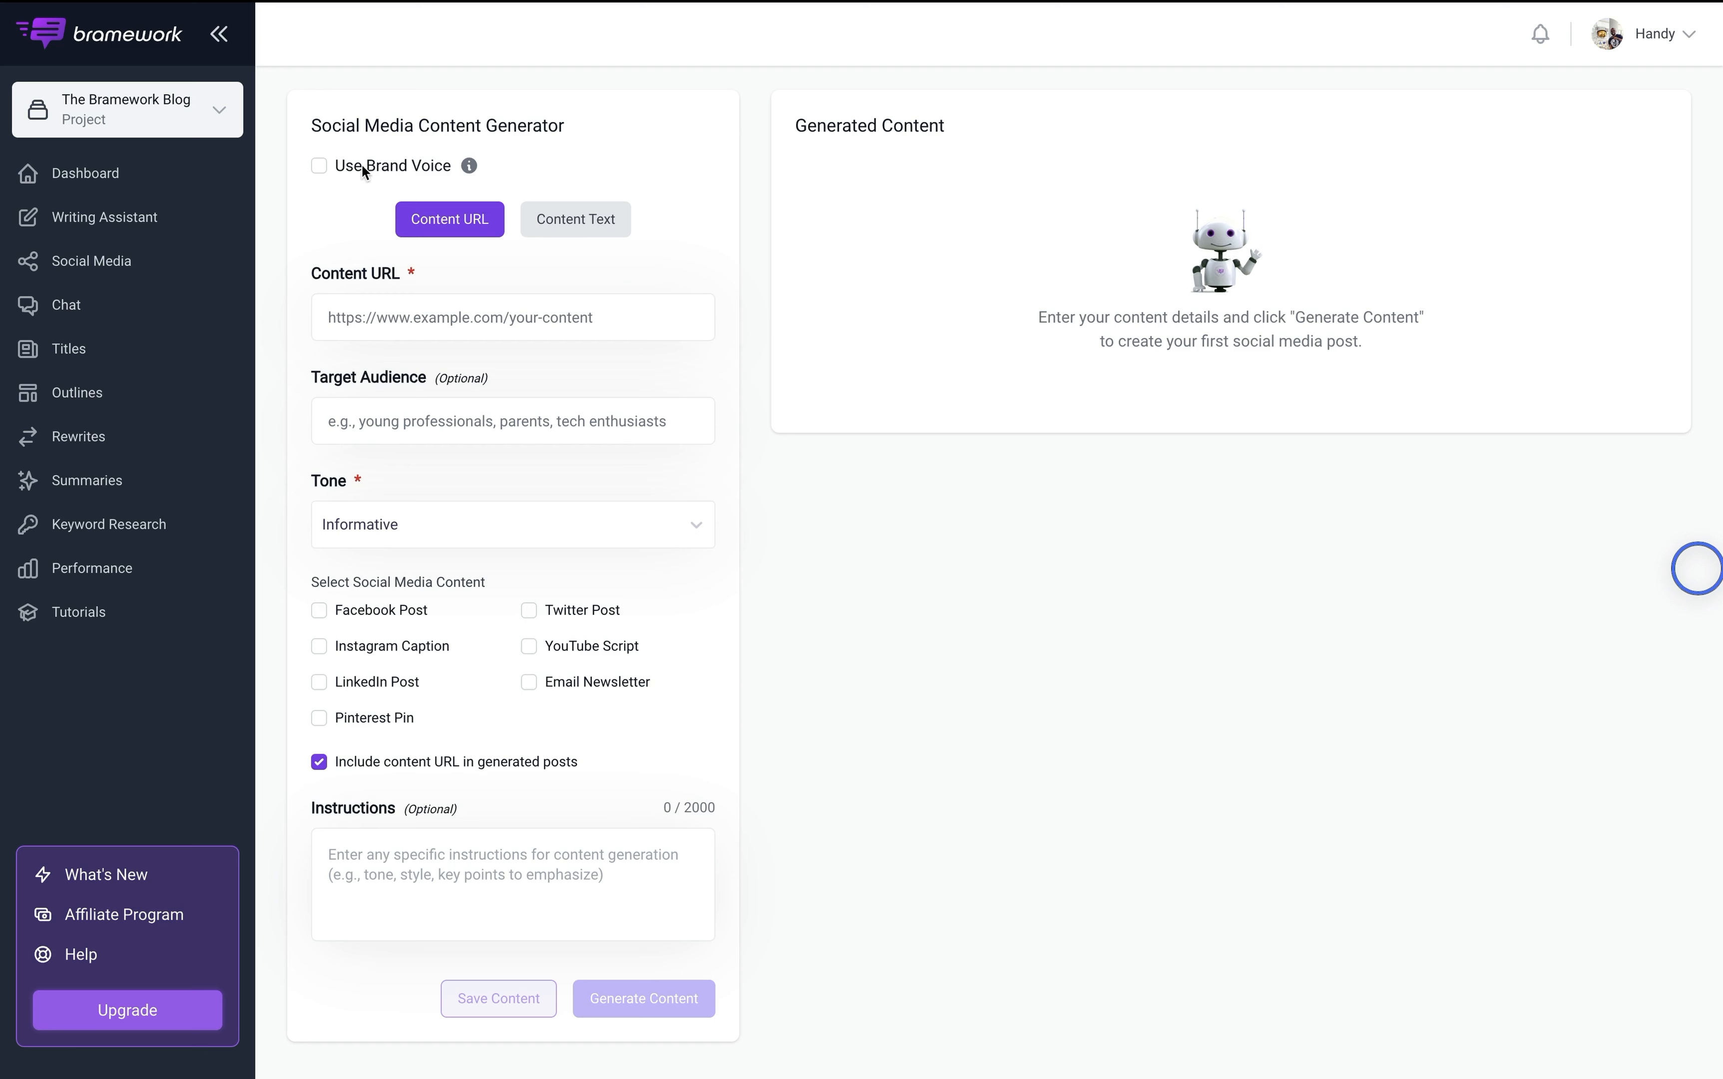
{"action": "left_click", "coordinate": [313, 165]}
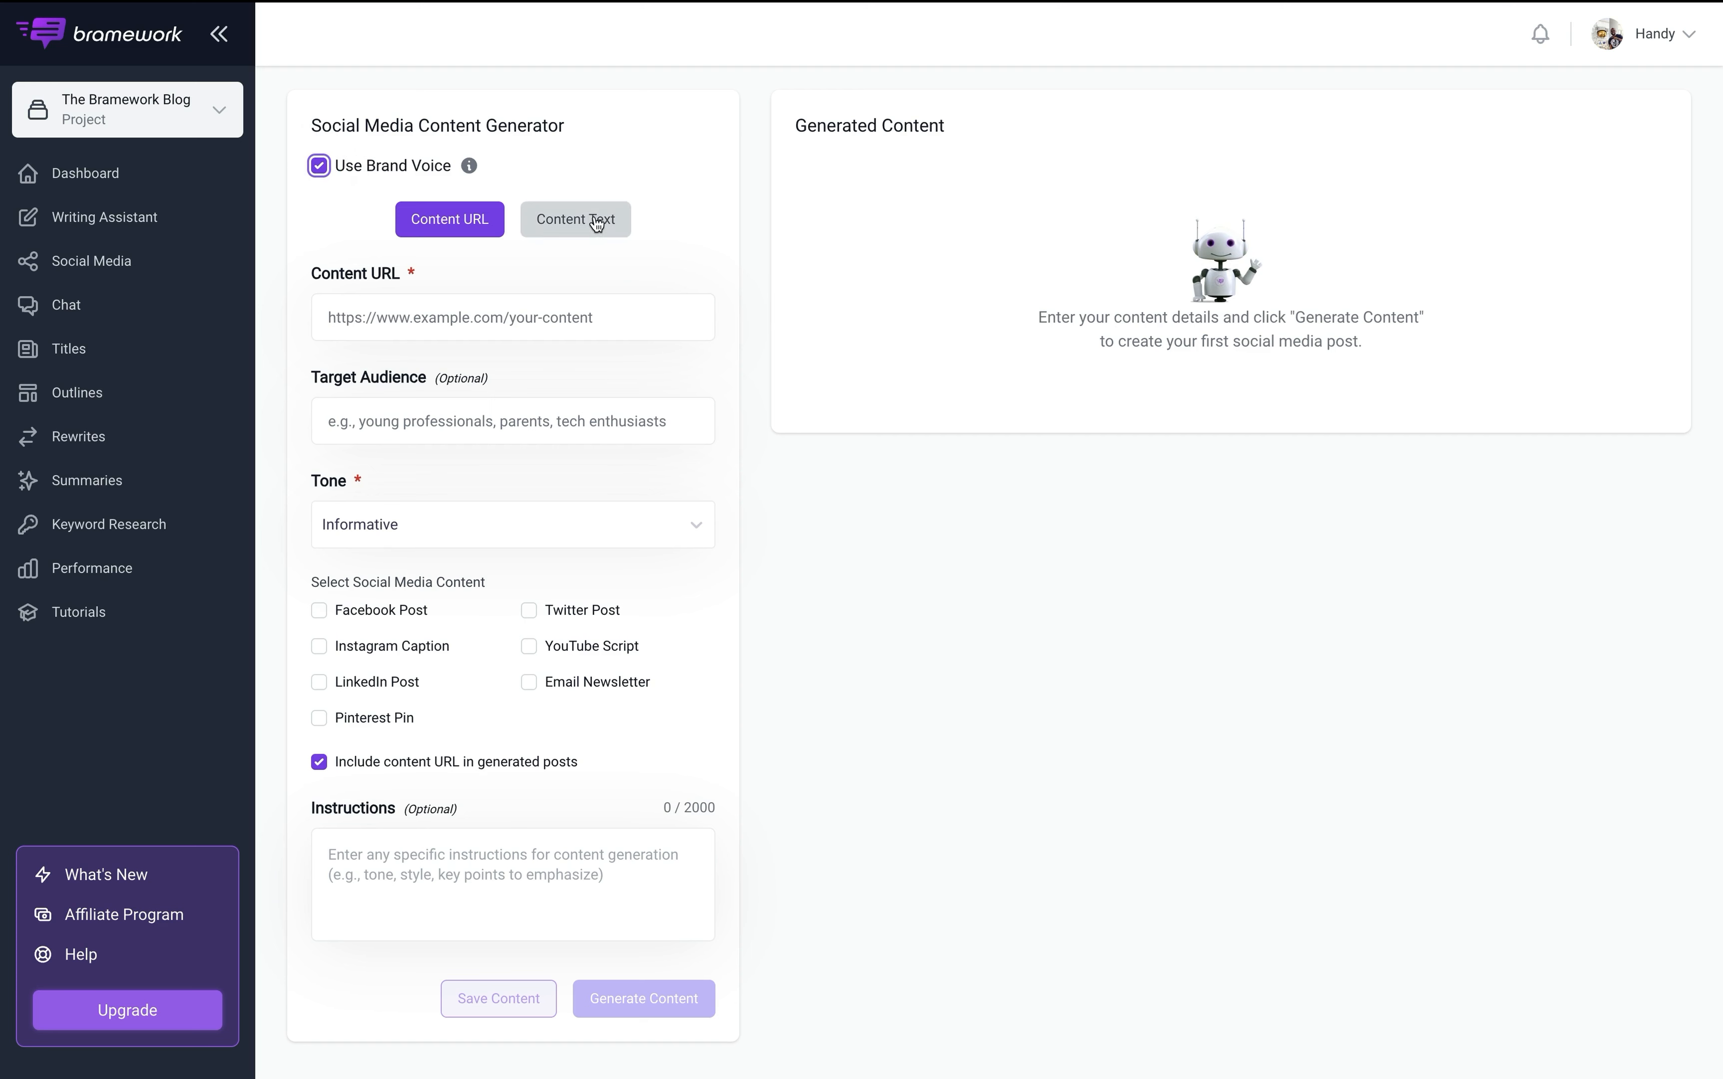
{"action": "left_click", "coordinate": [377, 314]}
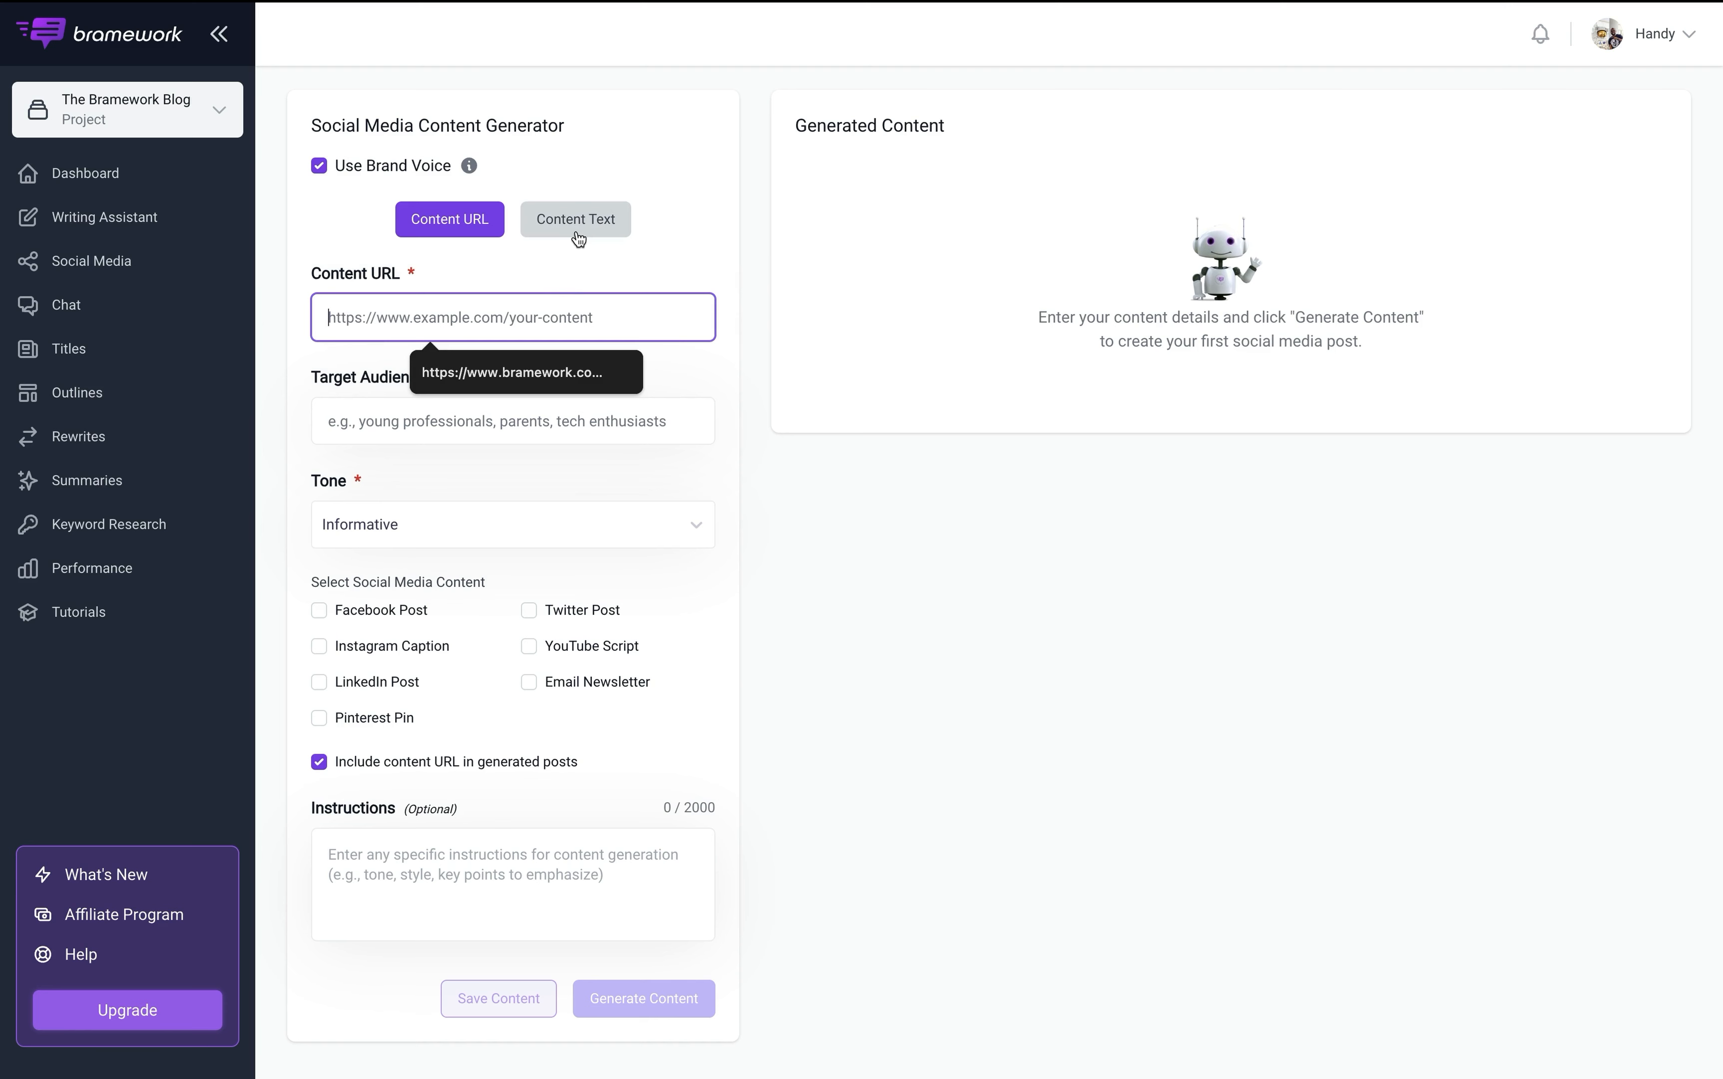
{"action": "left_click", "coordinate": [578, 240]}
{"action": "left_click", "coordinate": [435, 354]}
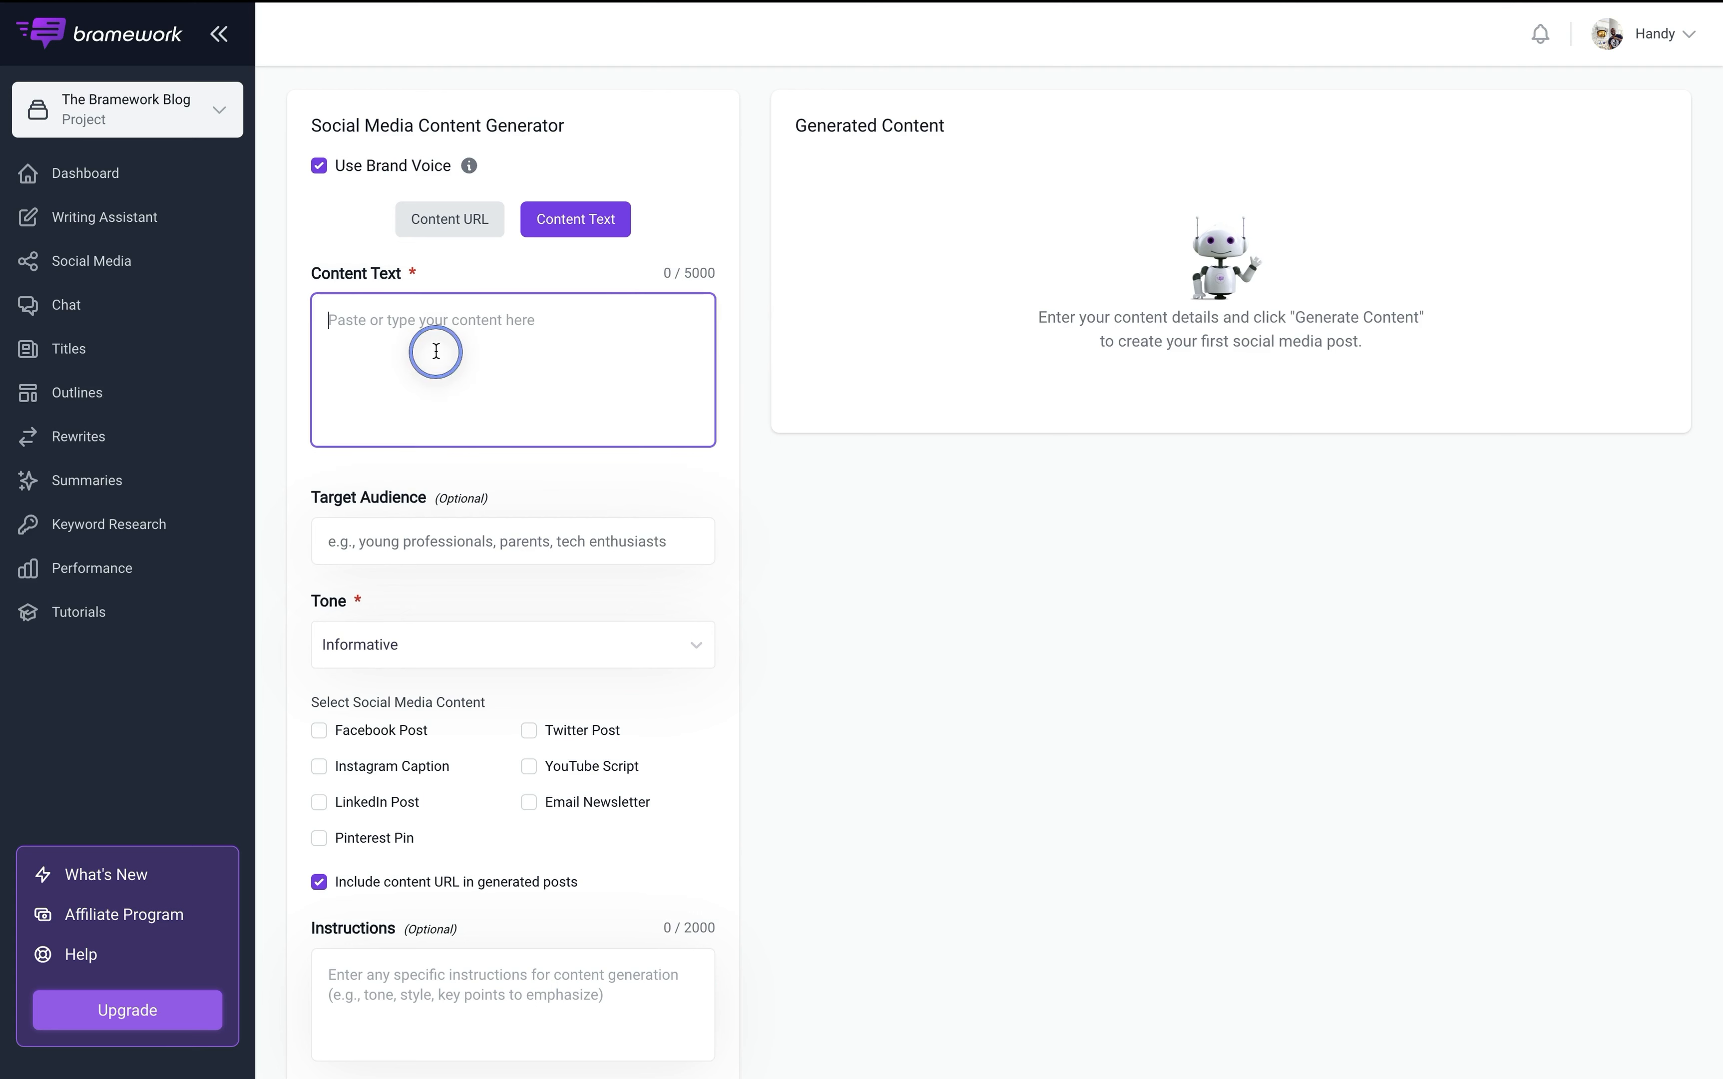
{"action": "left_click", "coordinate": [443, 227]}
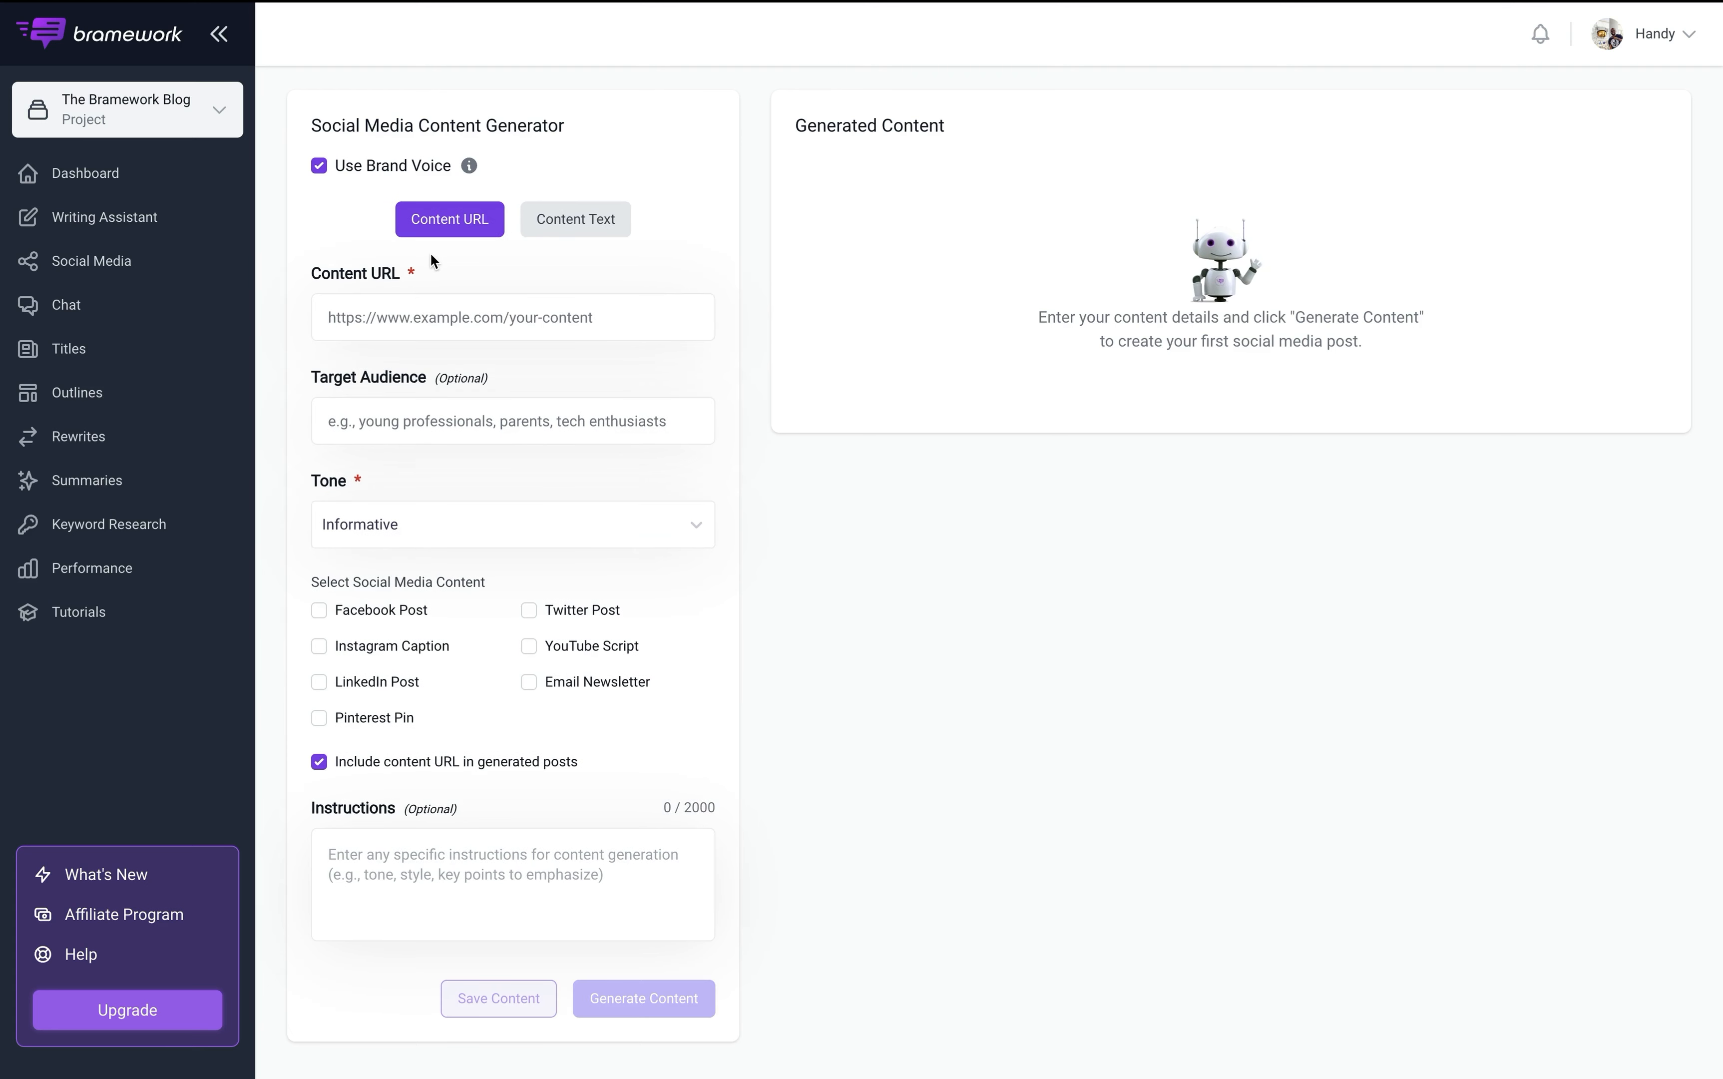
{"action": "left_click", "coordinate": [397, 316]}
{"action": "type", "text": "https://www.bramework.com/internal-linking-best-practices/"}
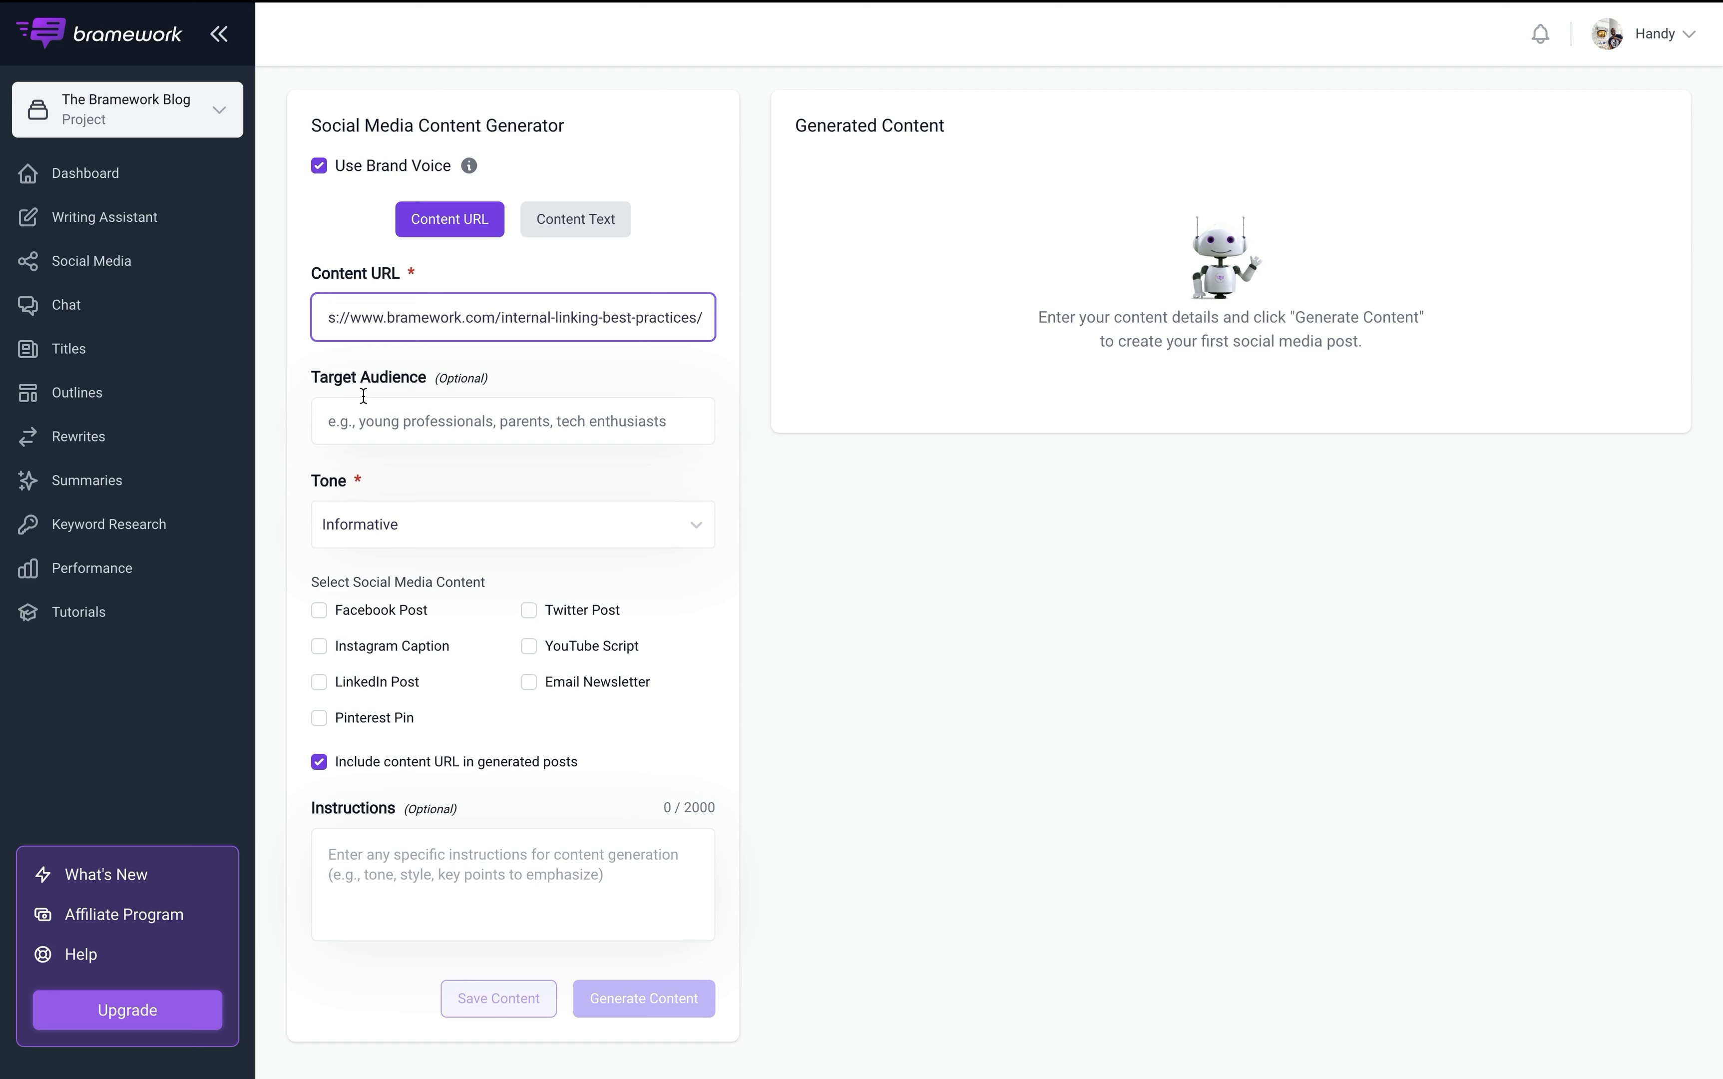
{"action": "left_click", "coordinate": [361, 414]}
{"action": "type", "text": "c"}
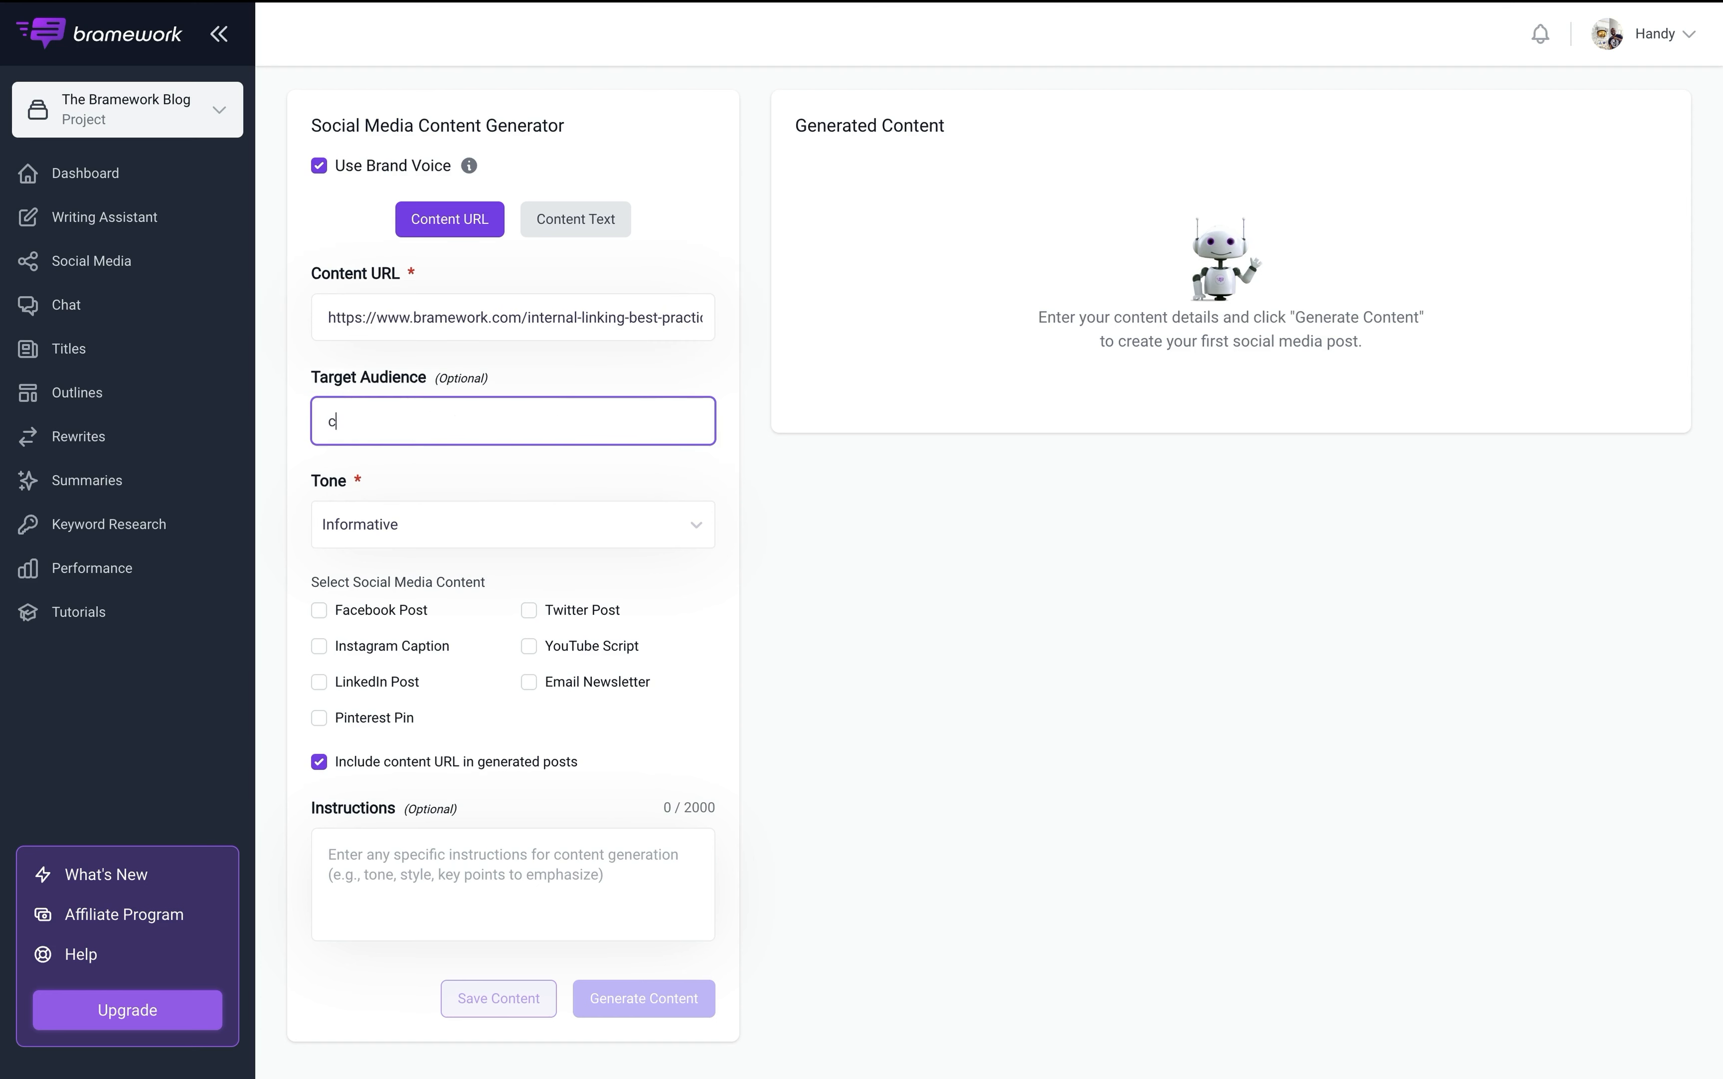
{"action": "type", "text": "ontent creators"}
Set the tone to Casual and select Facebook Post, Twitter Post, Instagram Caption and LinkedIn Post as the content types.
{"action": "left_click", "coordinate": [384, 520]}
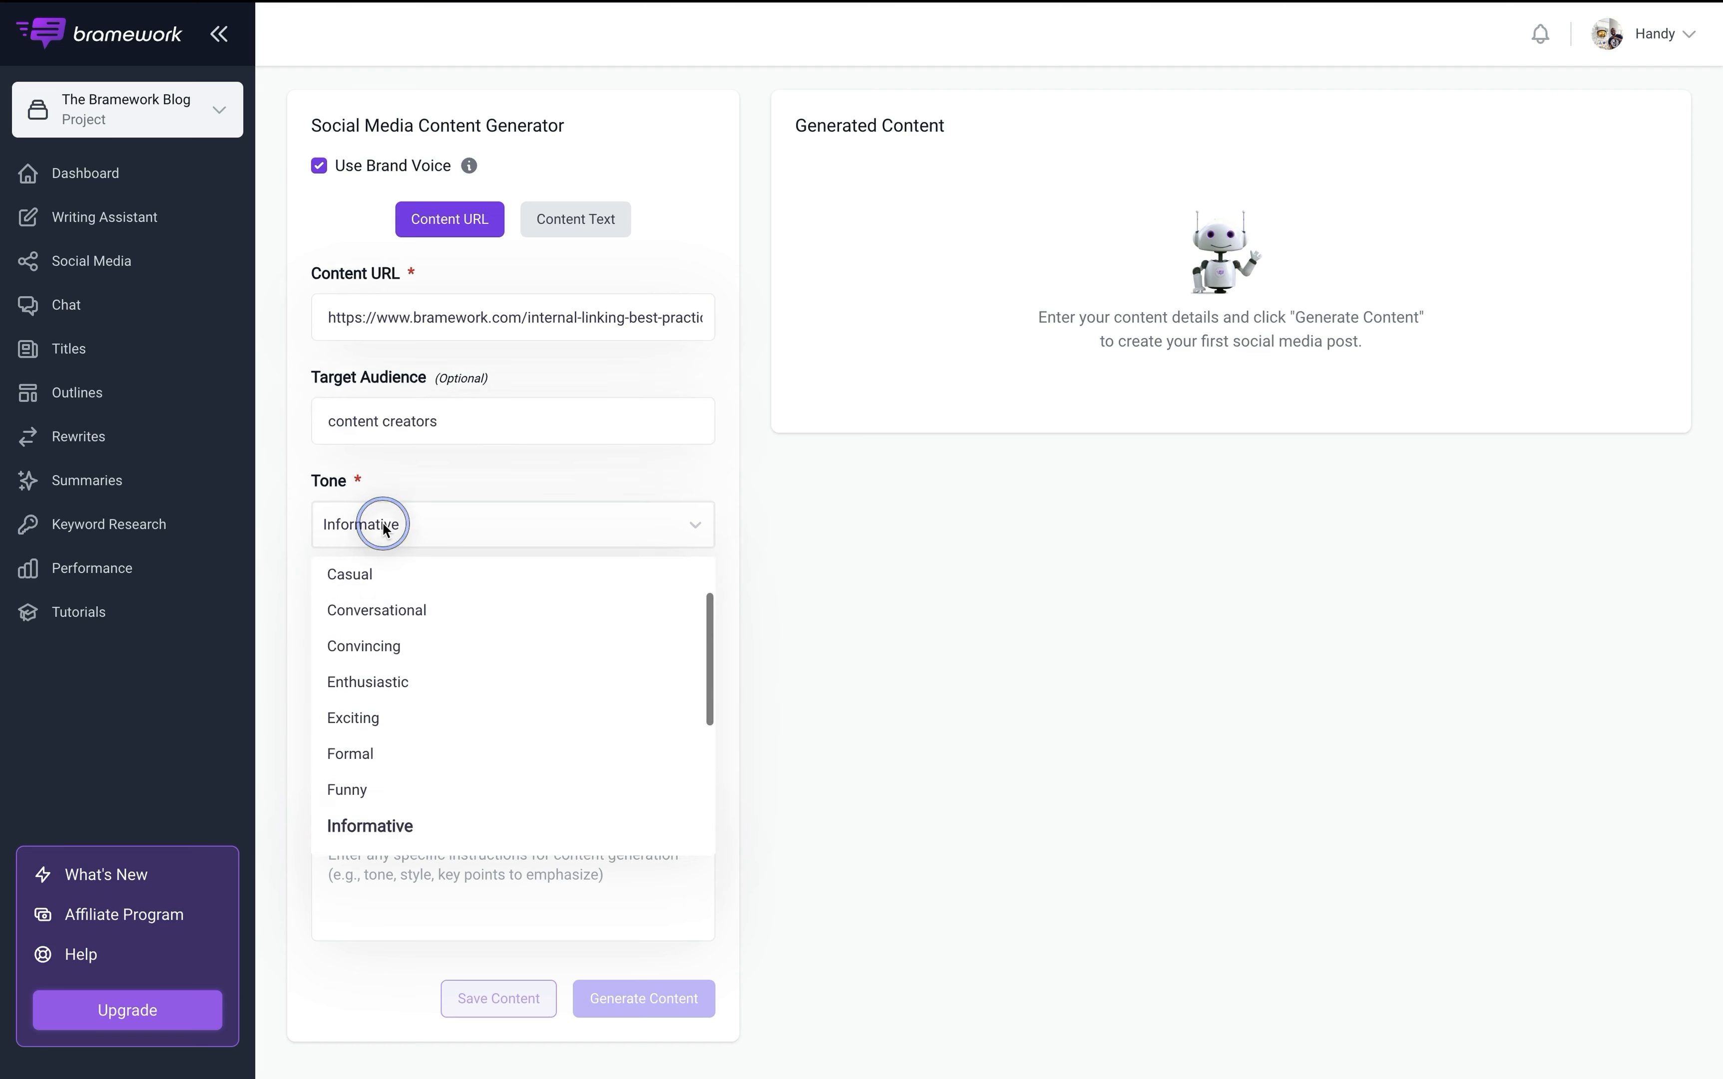
{"action": "left_click", "coordinate": [381, 575]}
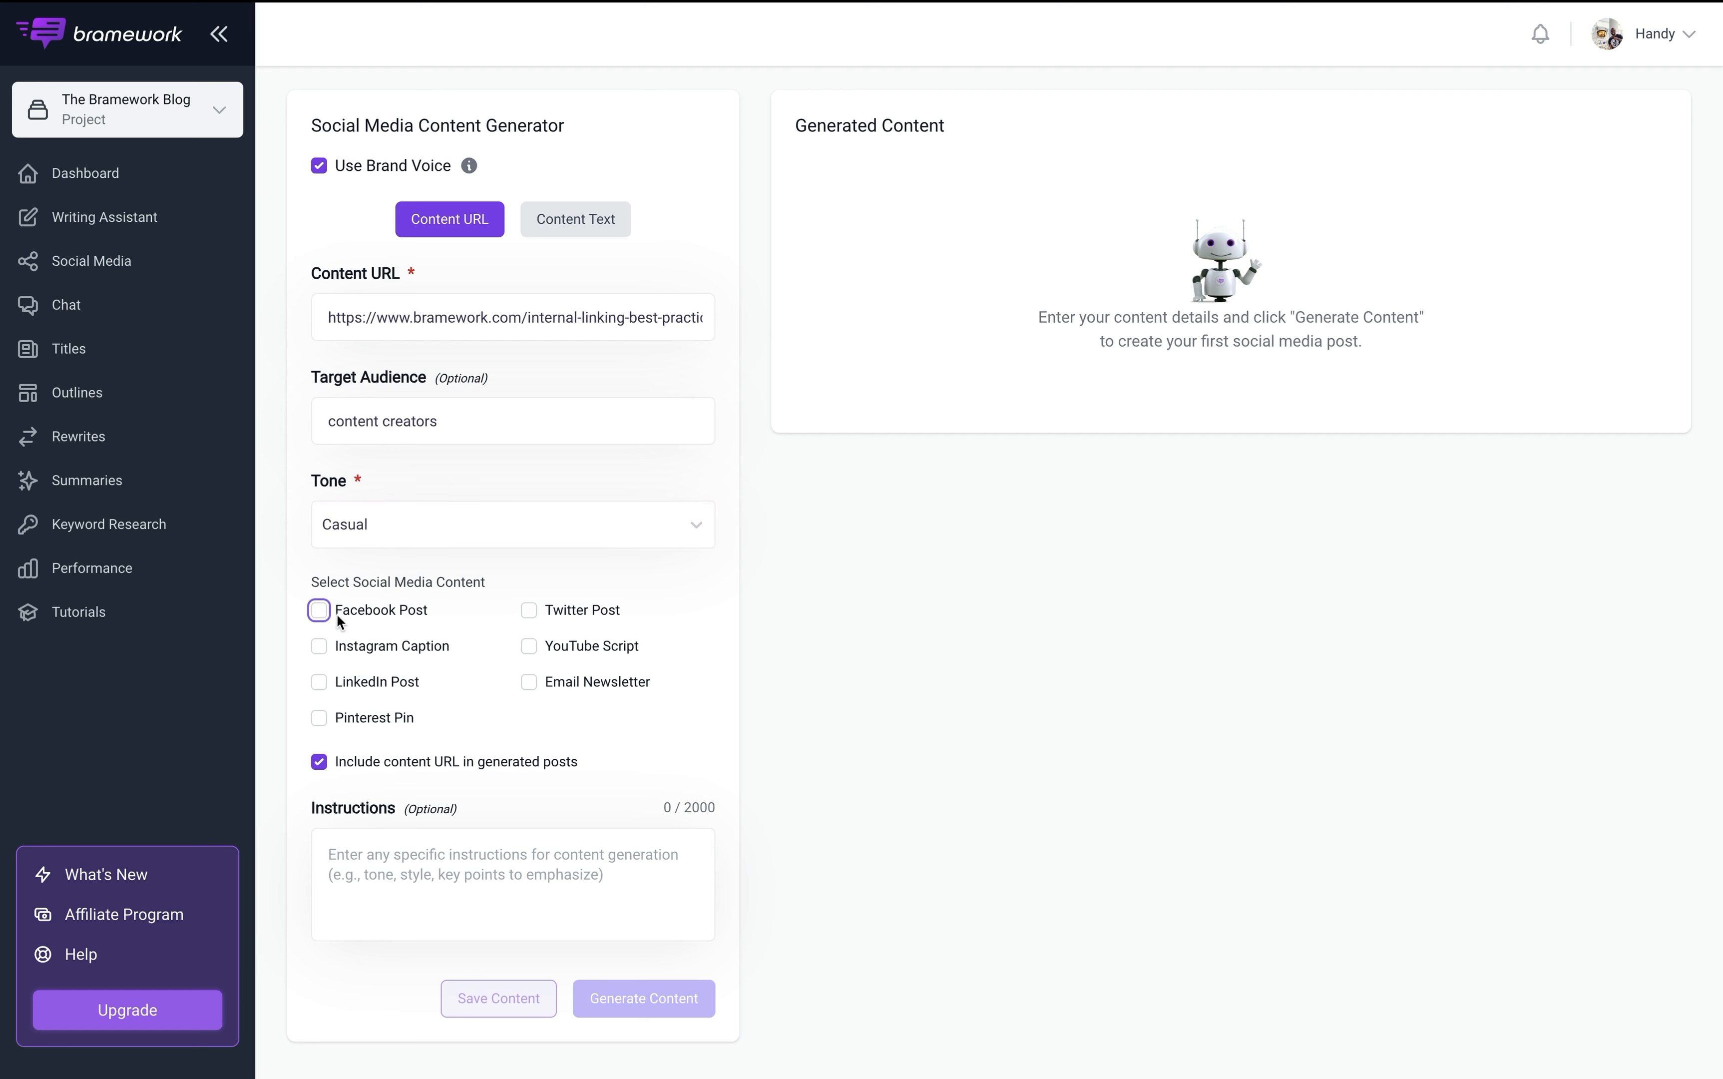
{"action": "left_click", "coordinate": [317, 608]}
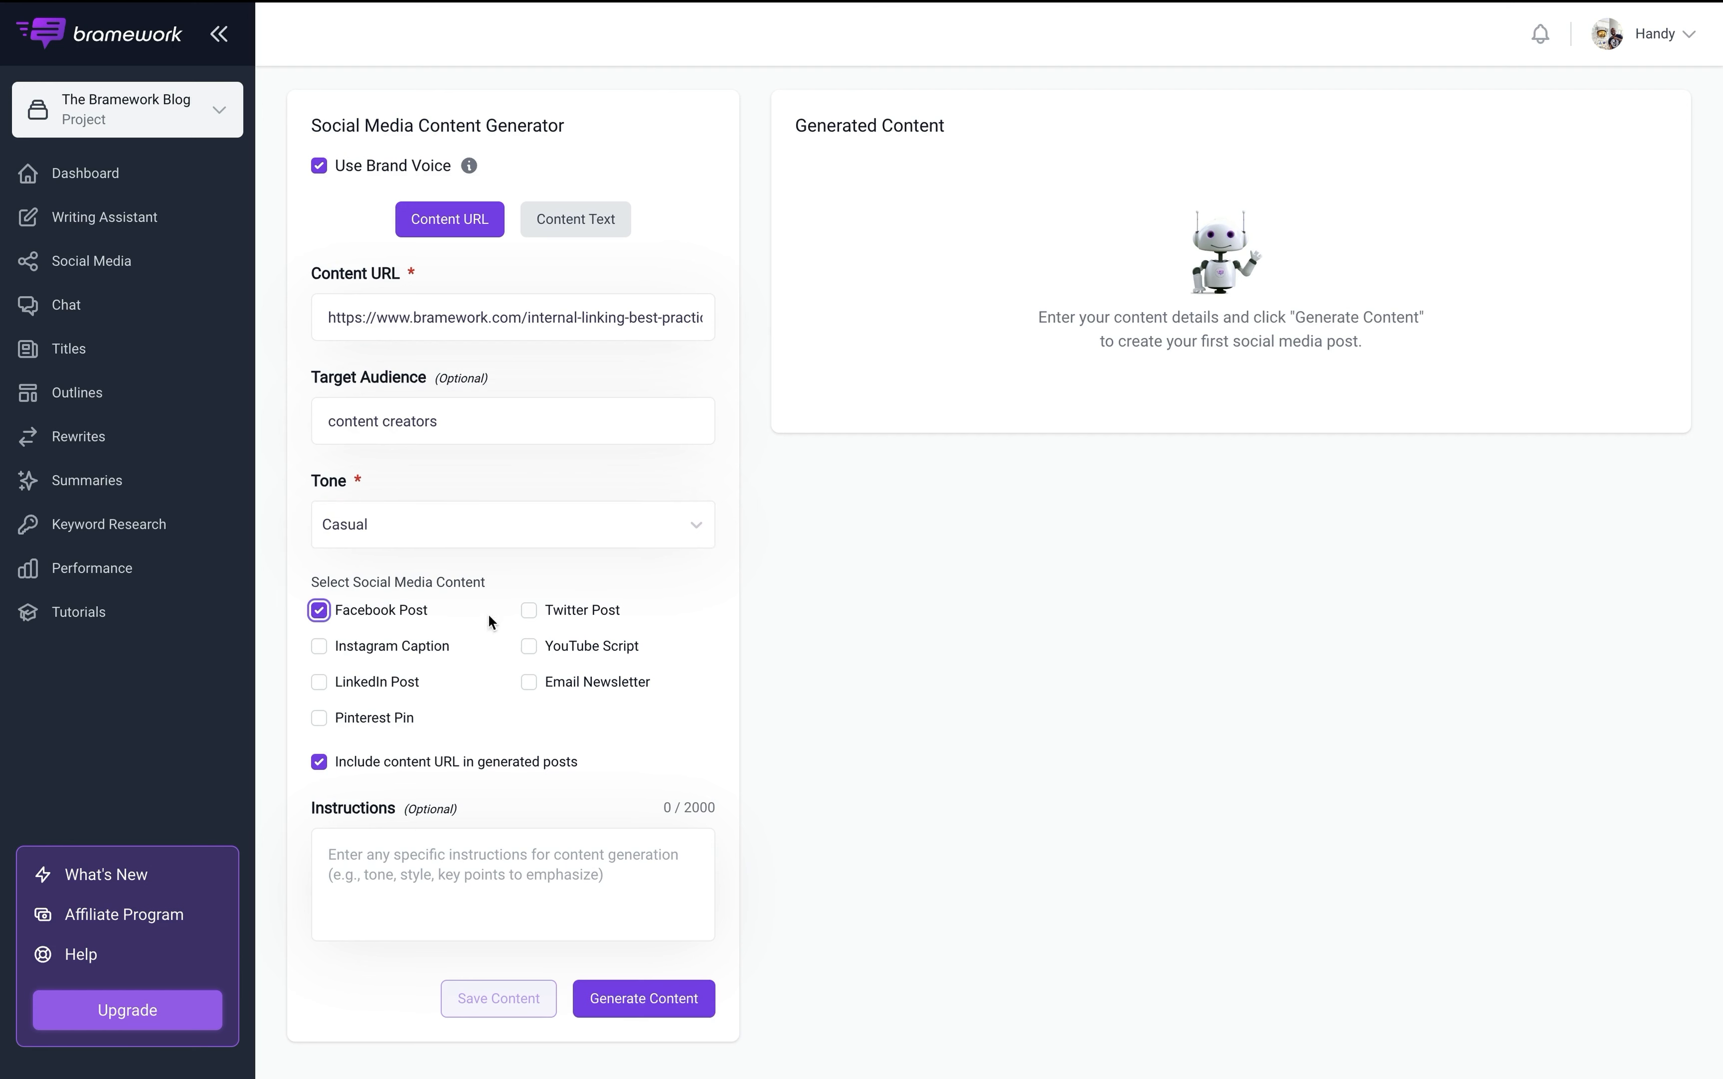
{"action": "left_click", "coordinate": [529, 610]}
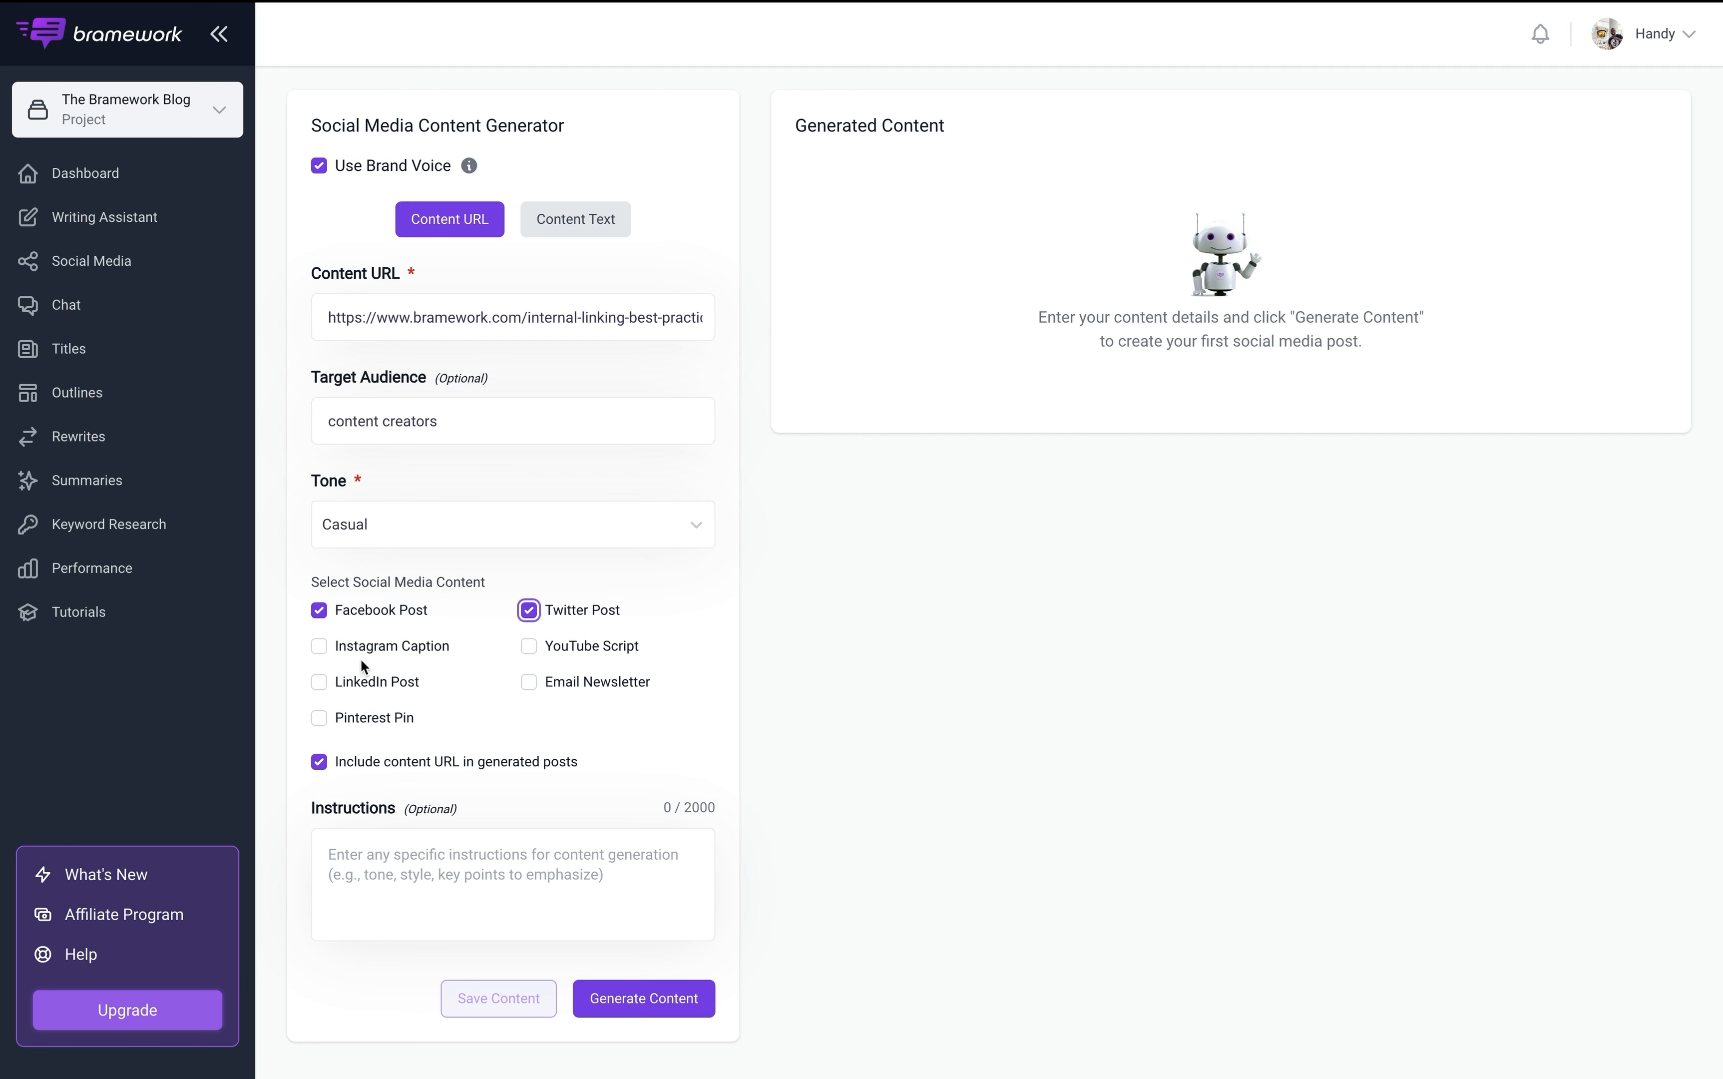
{"action": "left_click", "coordinate": [318, 646]}
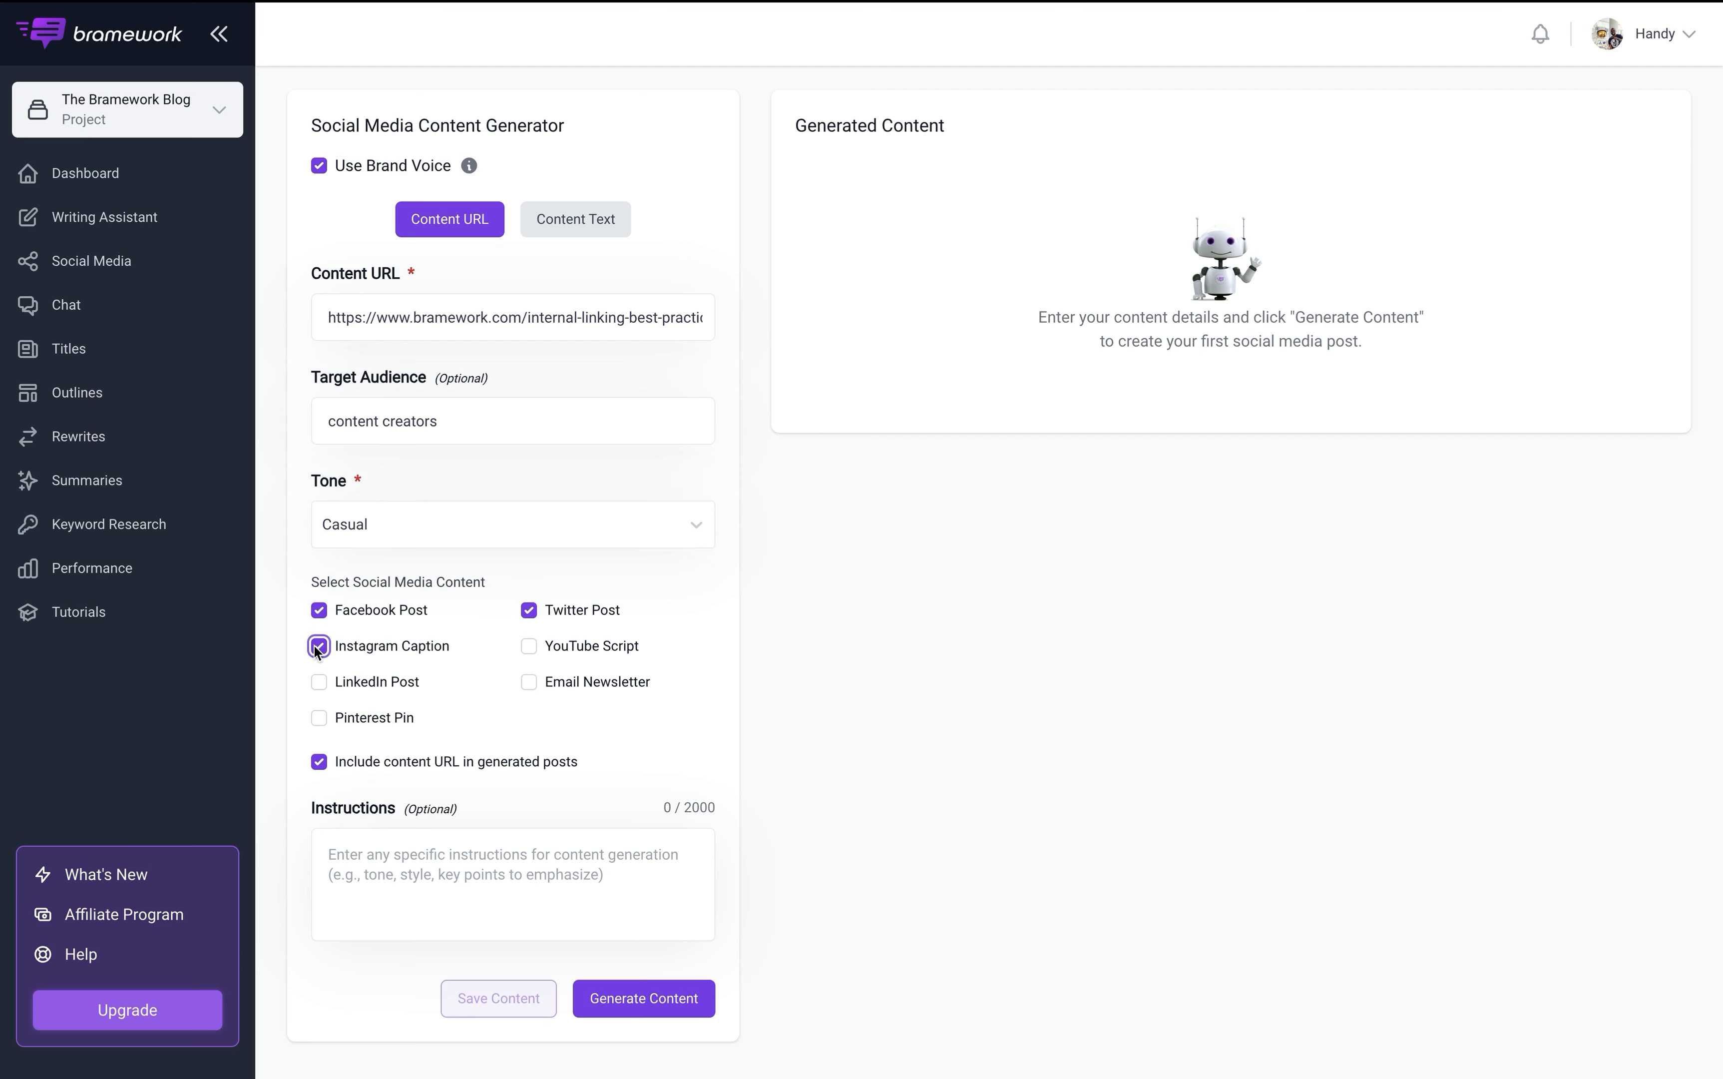
{"action": "left_click", "coordinate": [356, 687]}
Generate the social media content with the instructions left empty.
{"action": "left_click", "coordinate": [385, 856]}
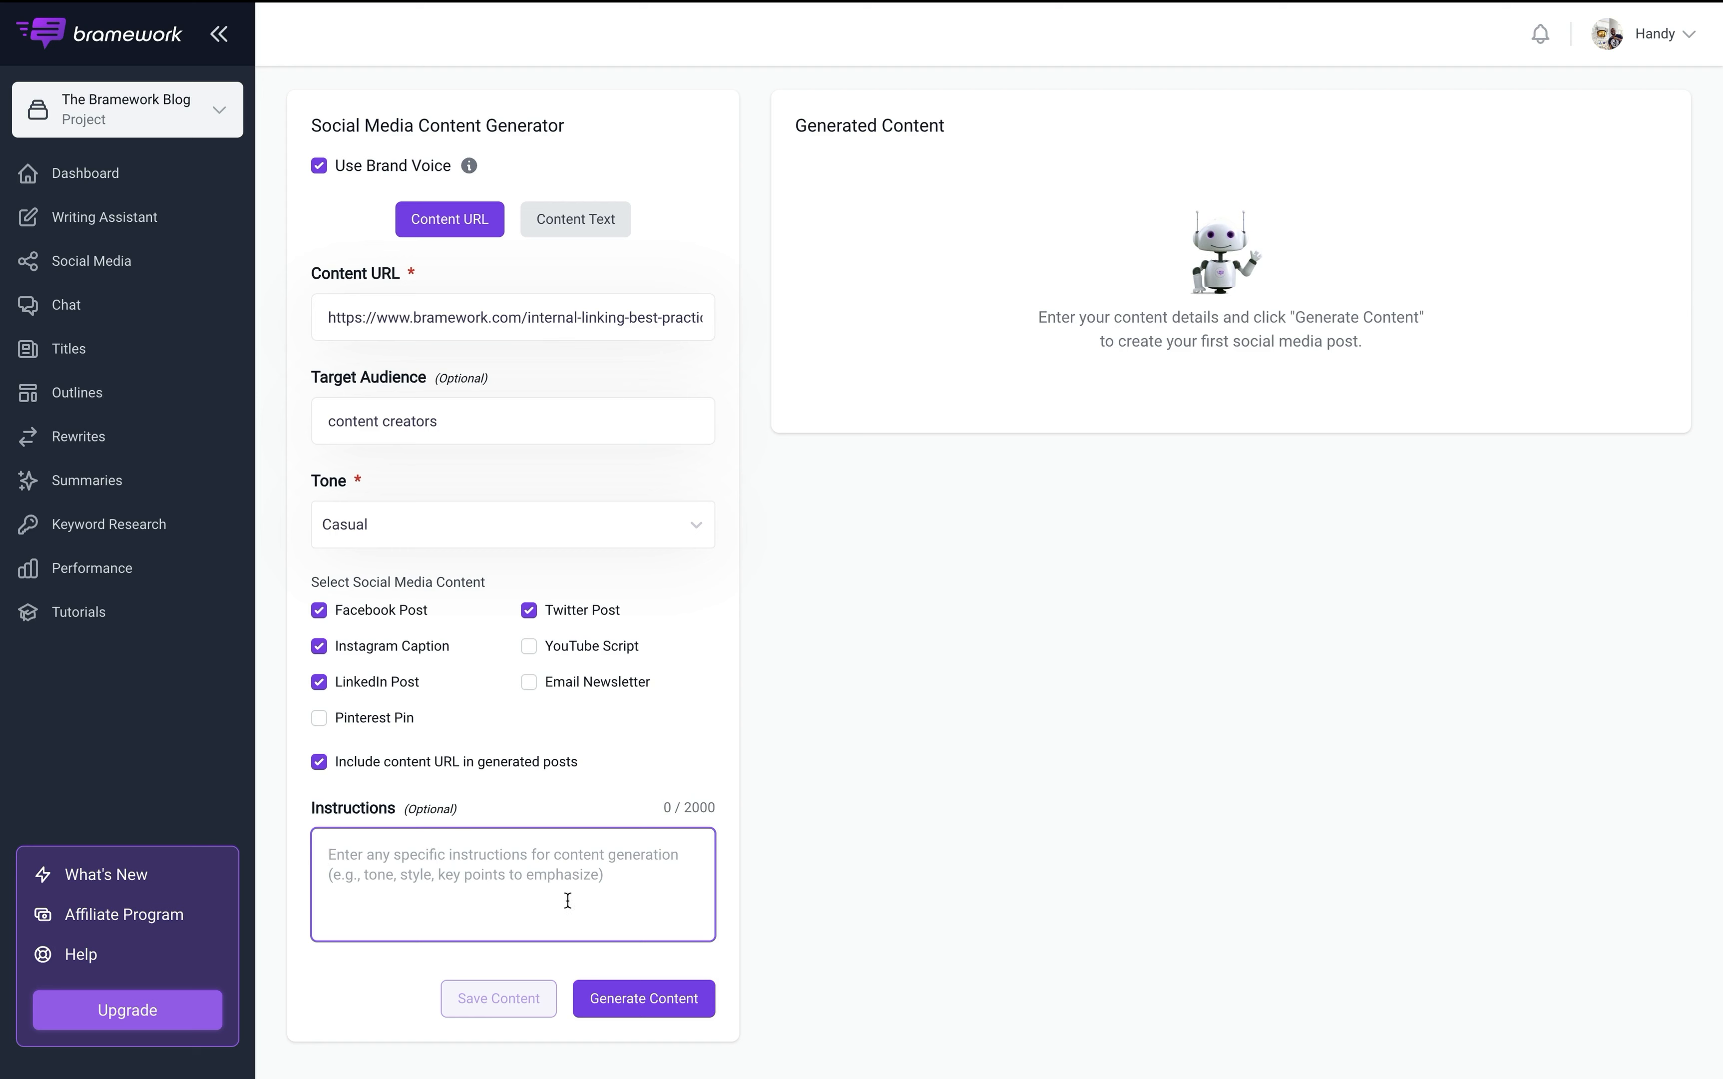
{"action": "left_click", "coordinate": [627, 995]}
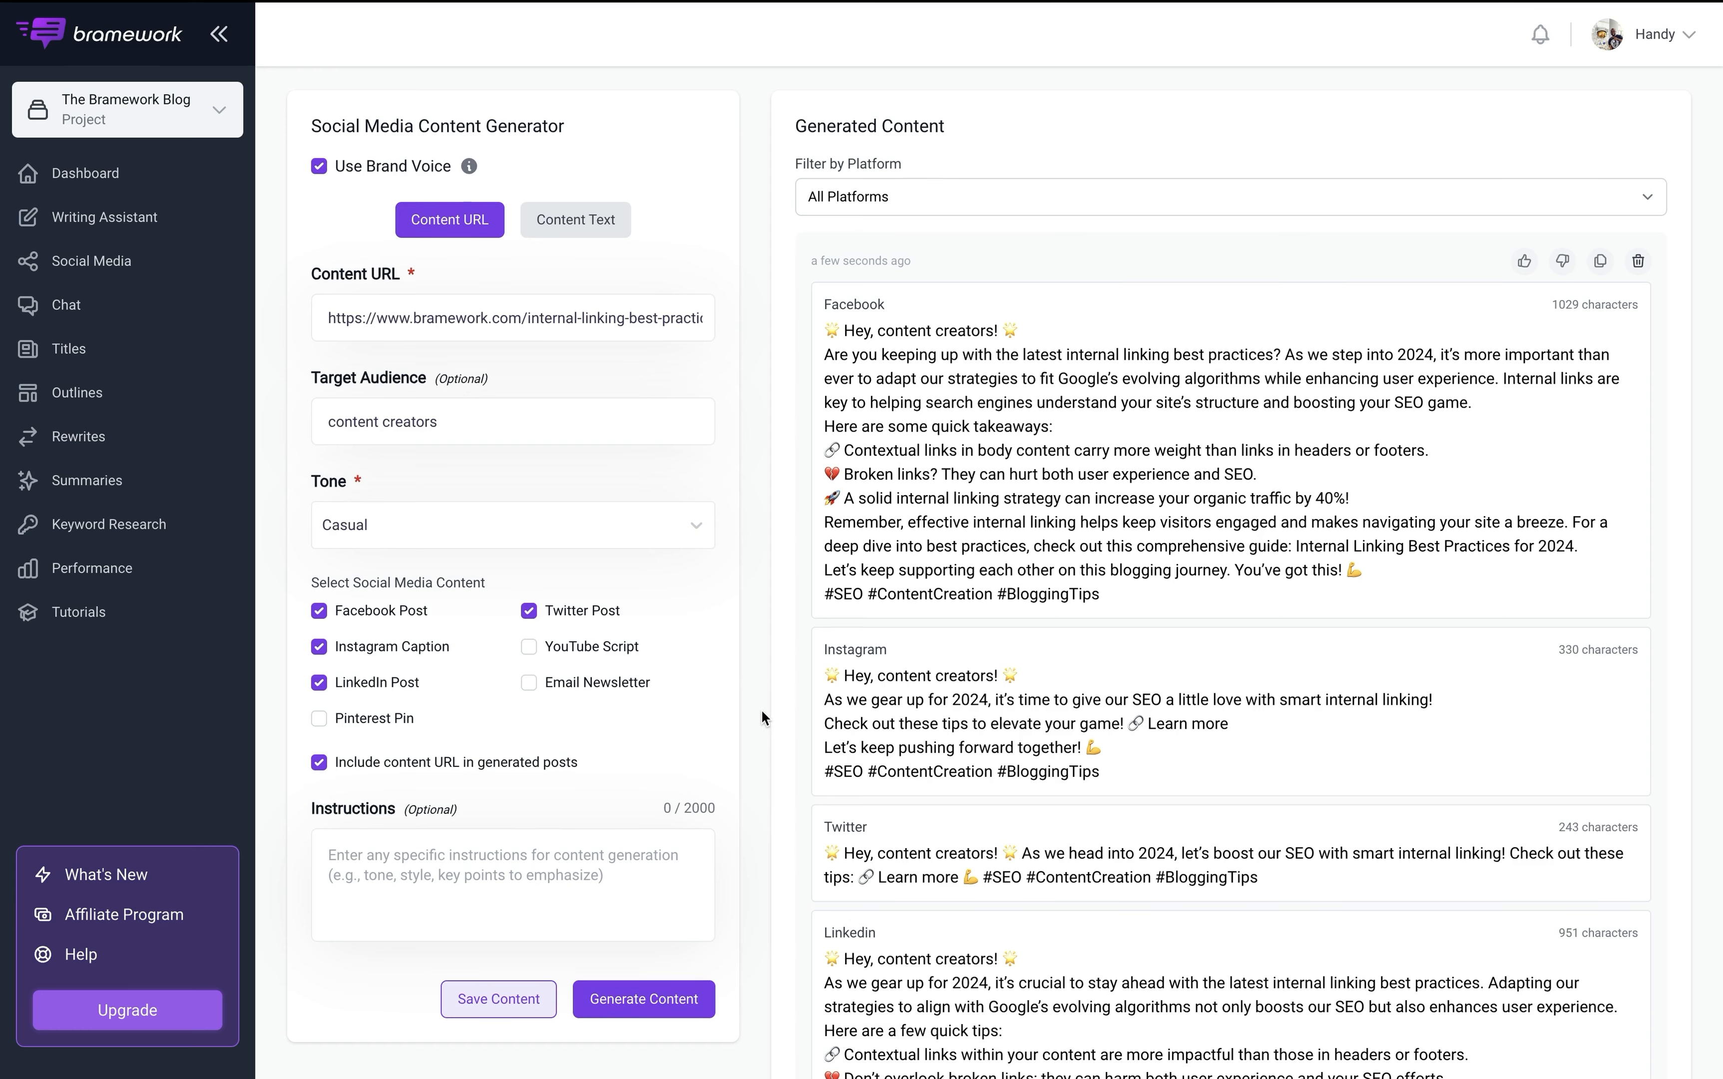
{"action": "left_click", "coordinate": [760, 621]}
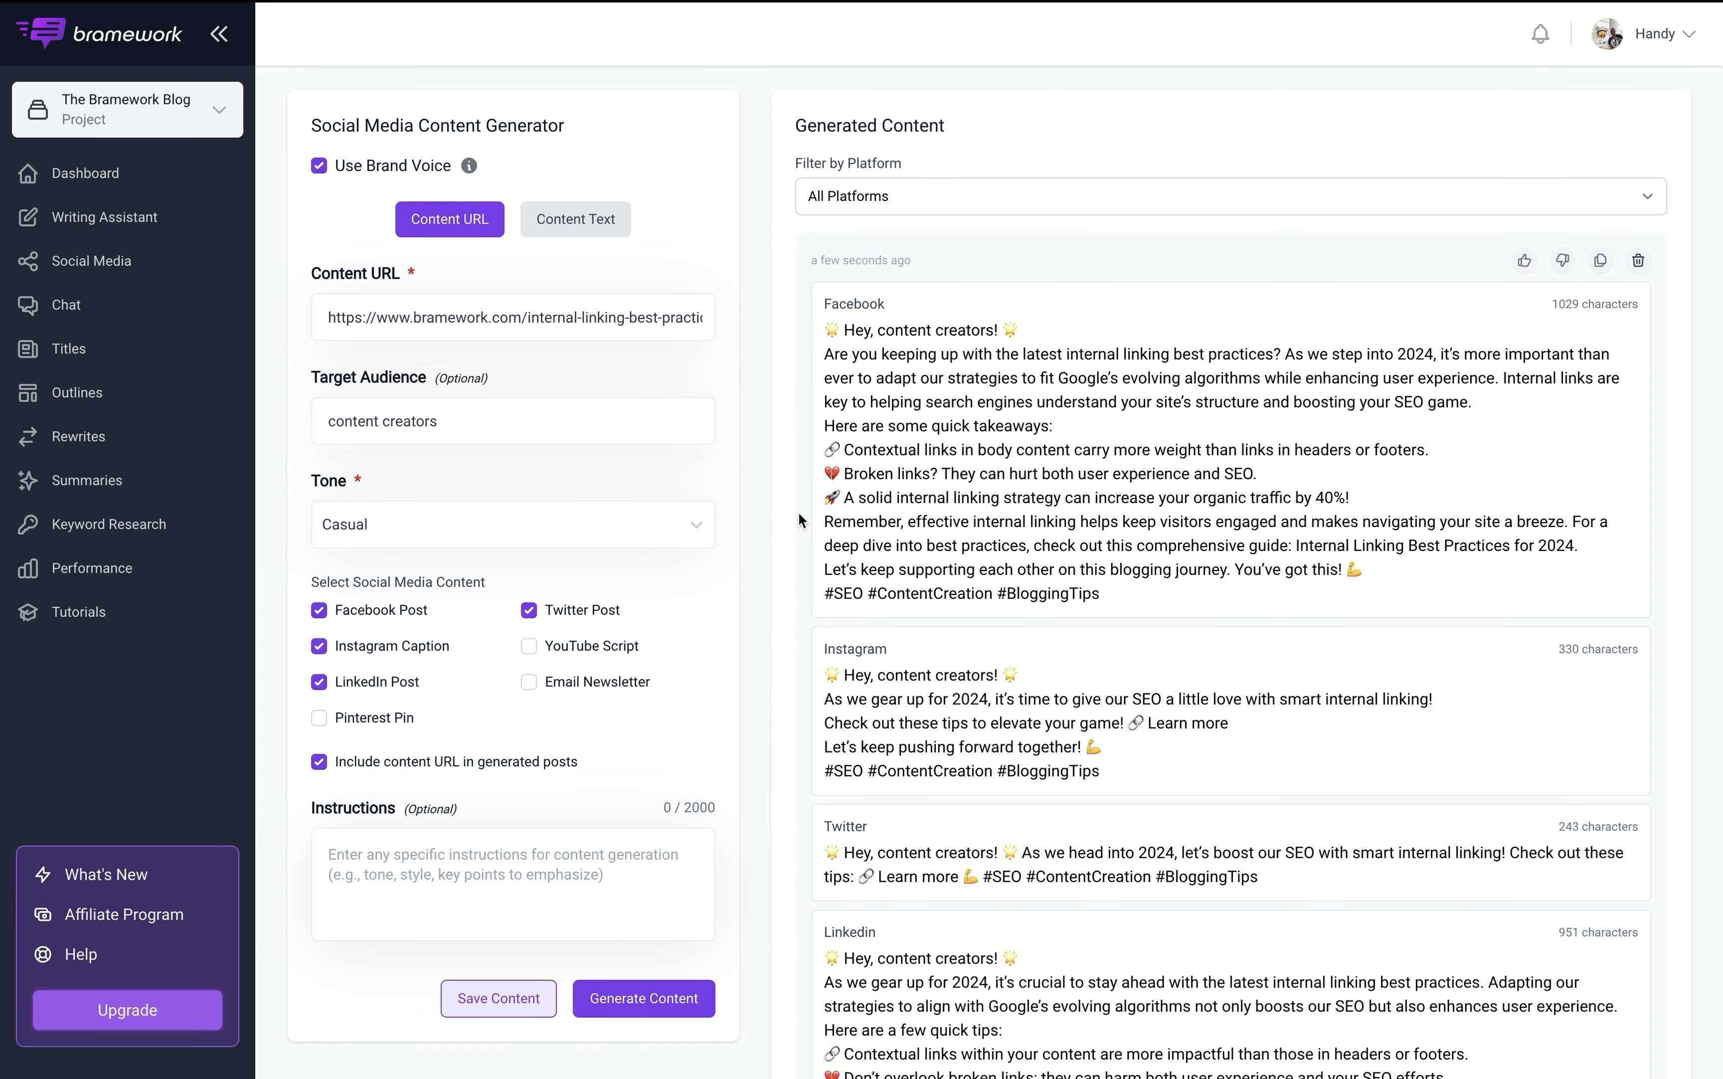
Review the generated Facebook, Instagram, Twitter and LinkedIn posts.
{"action": "scroll", "coordinate": [880, 393], "scroll_direction": "down", "scroll_amount": 1}
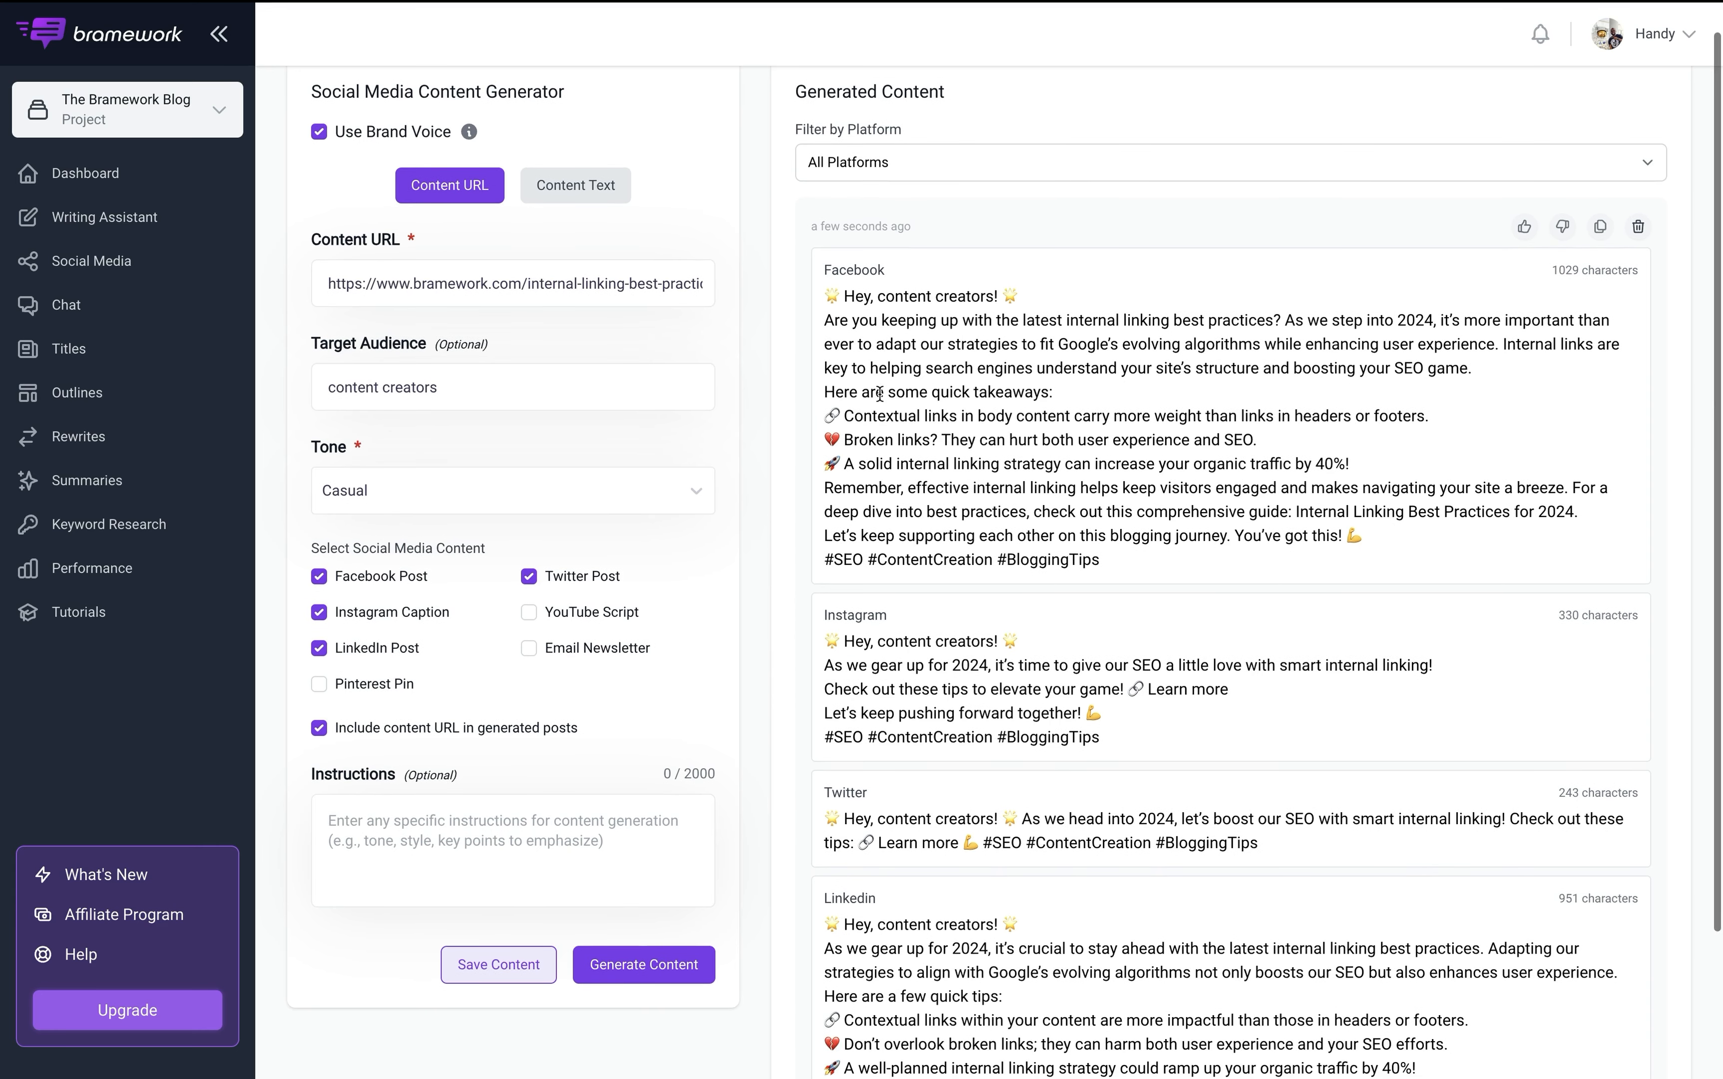
{"action": "scroll", "coordinate": [880, 393], "scroll_direction": "down", "scroll_amount": 5}
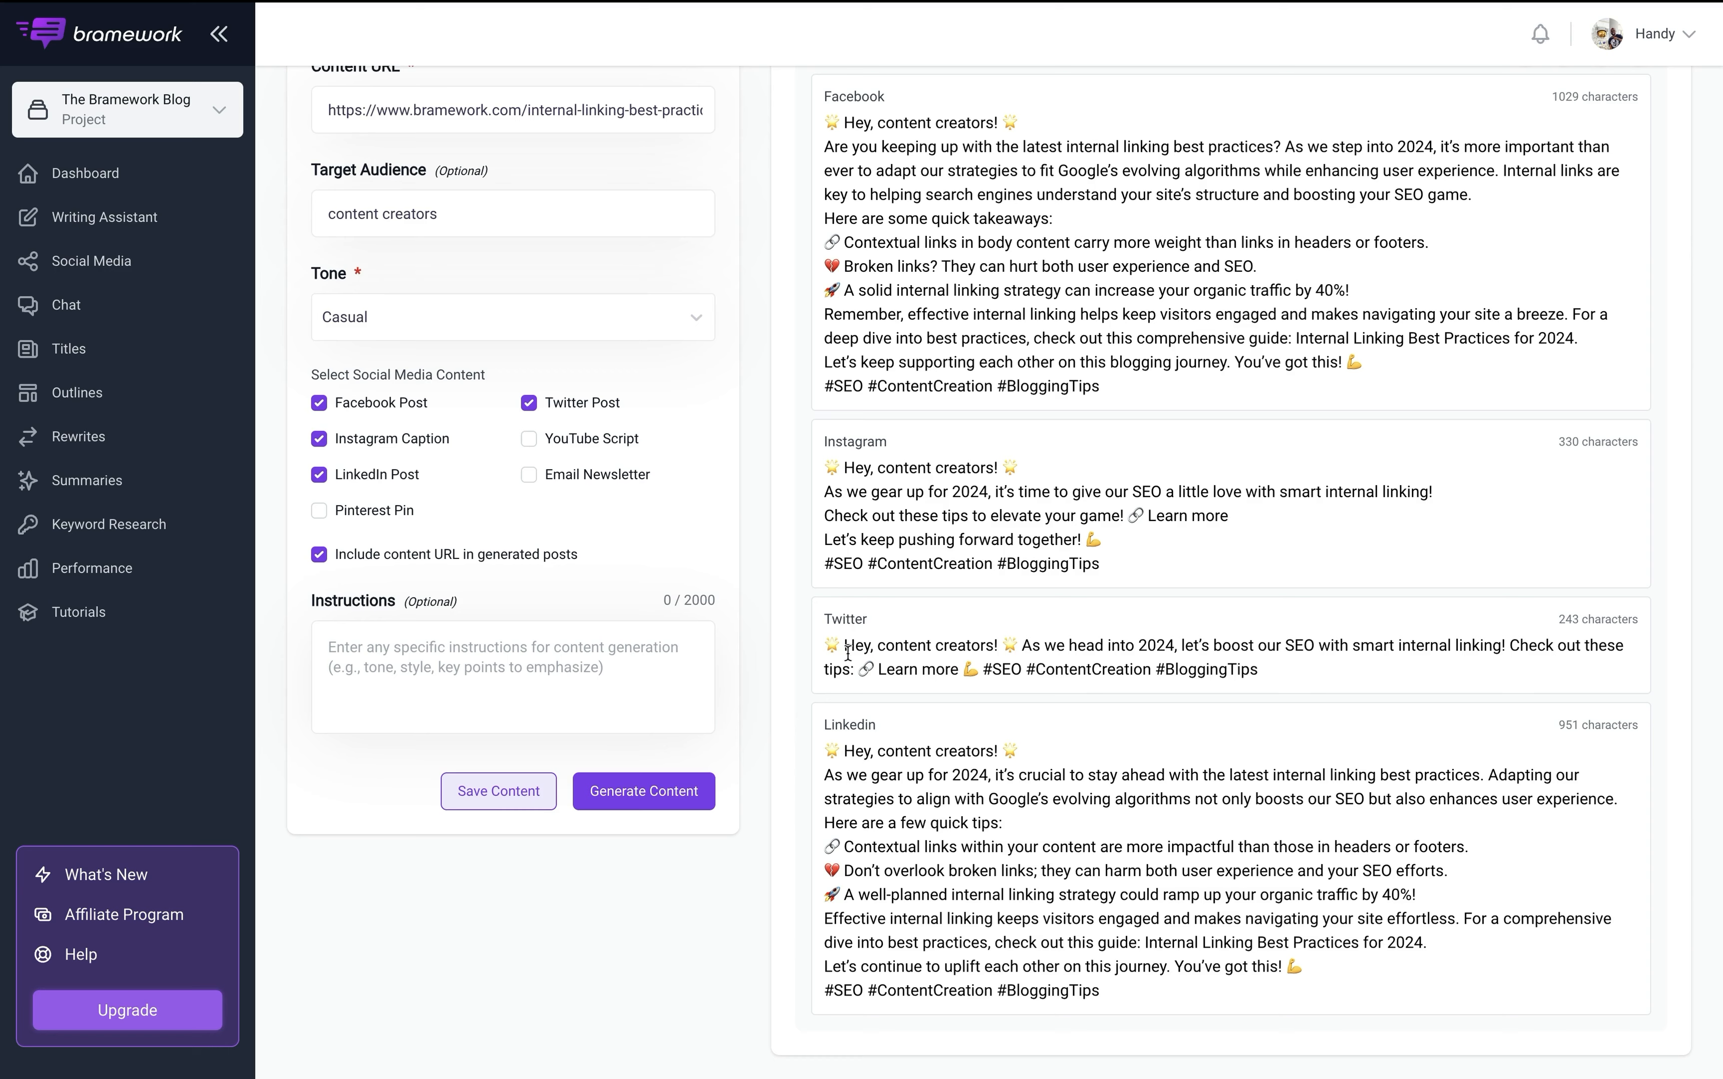
{"action": "scroll", "coordinate": [857, 690], "scroll_direction": "up", "scroll_amount": 4}
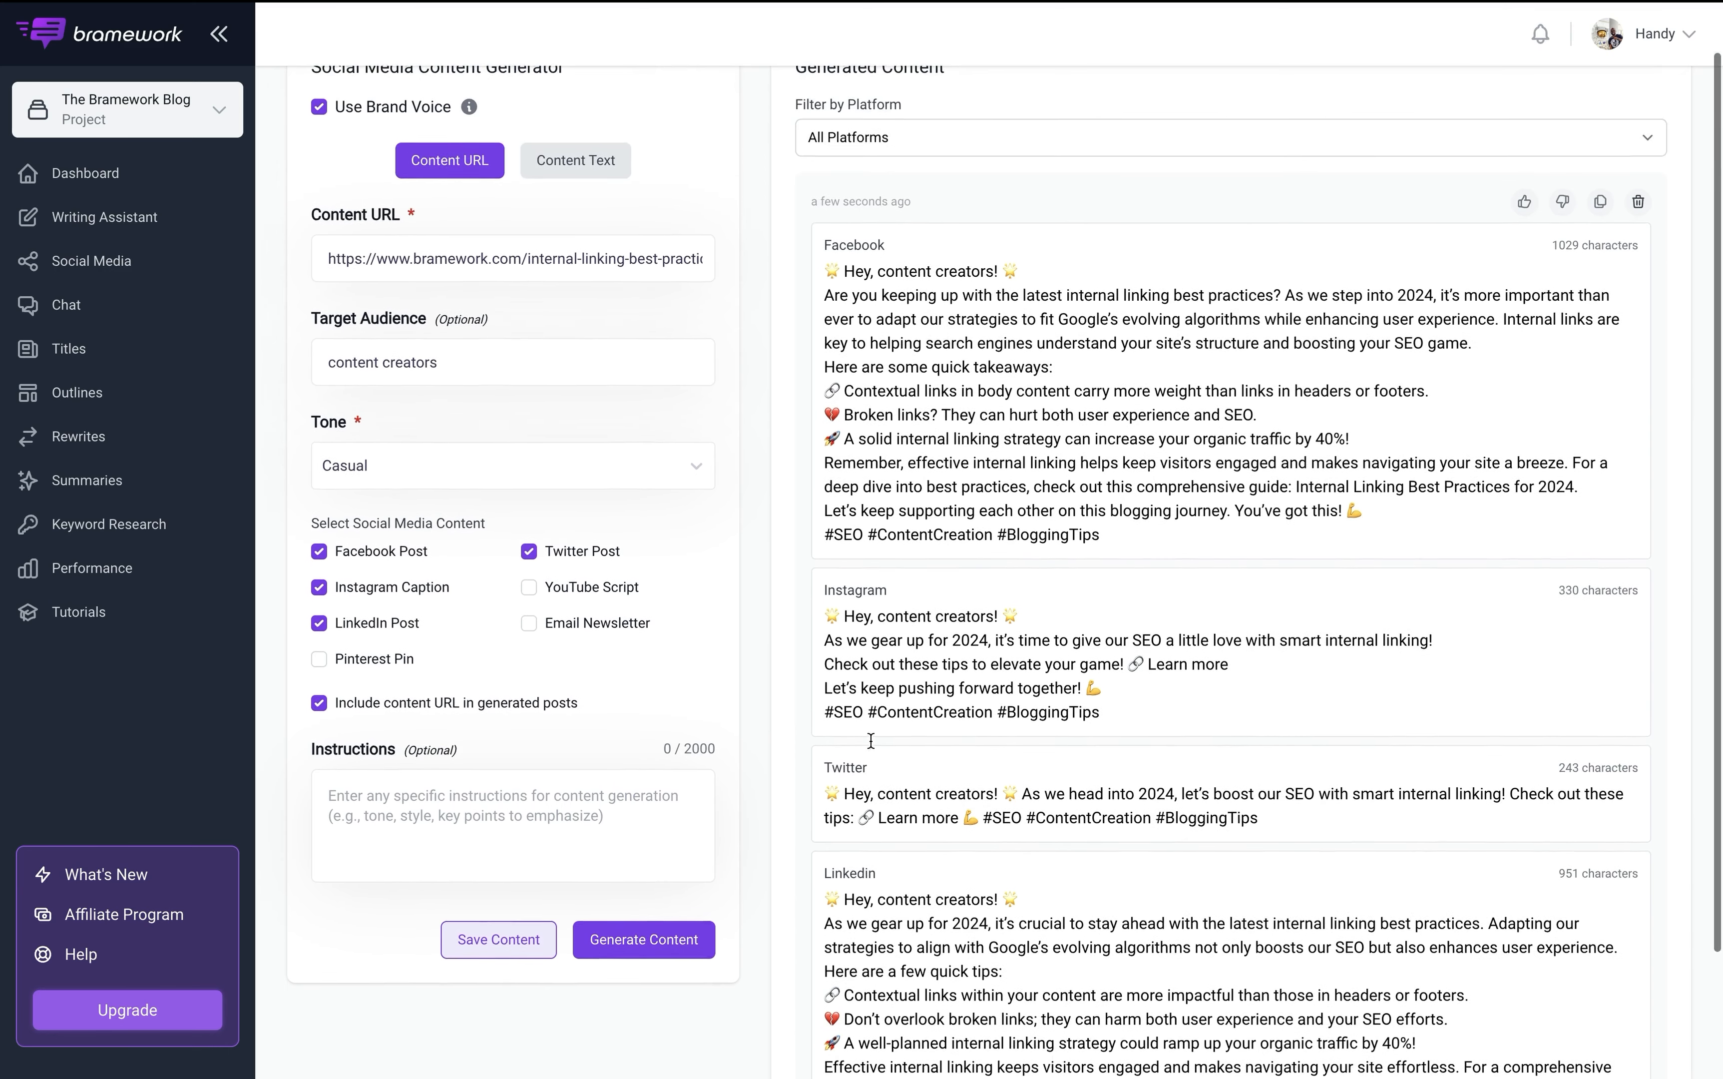
{"action": "scroll", "coordinate": [871, 741], "scroll_direction": "up", "scroll_amount": 2}
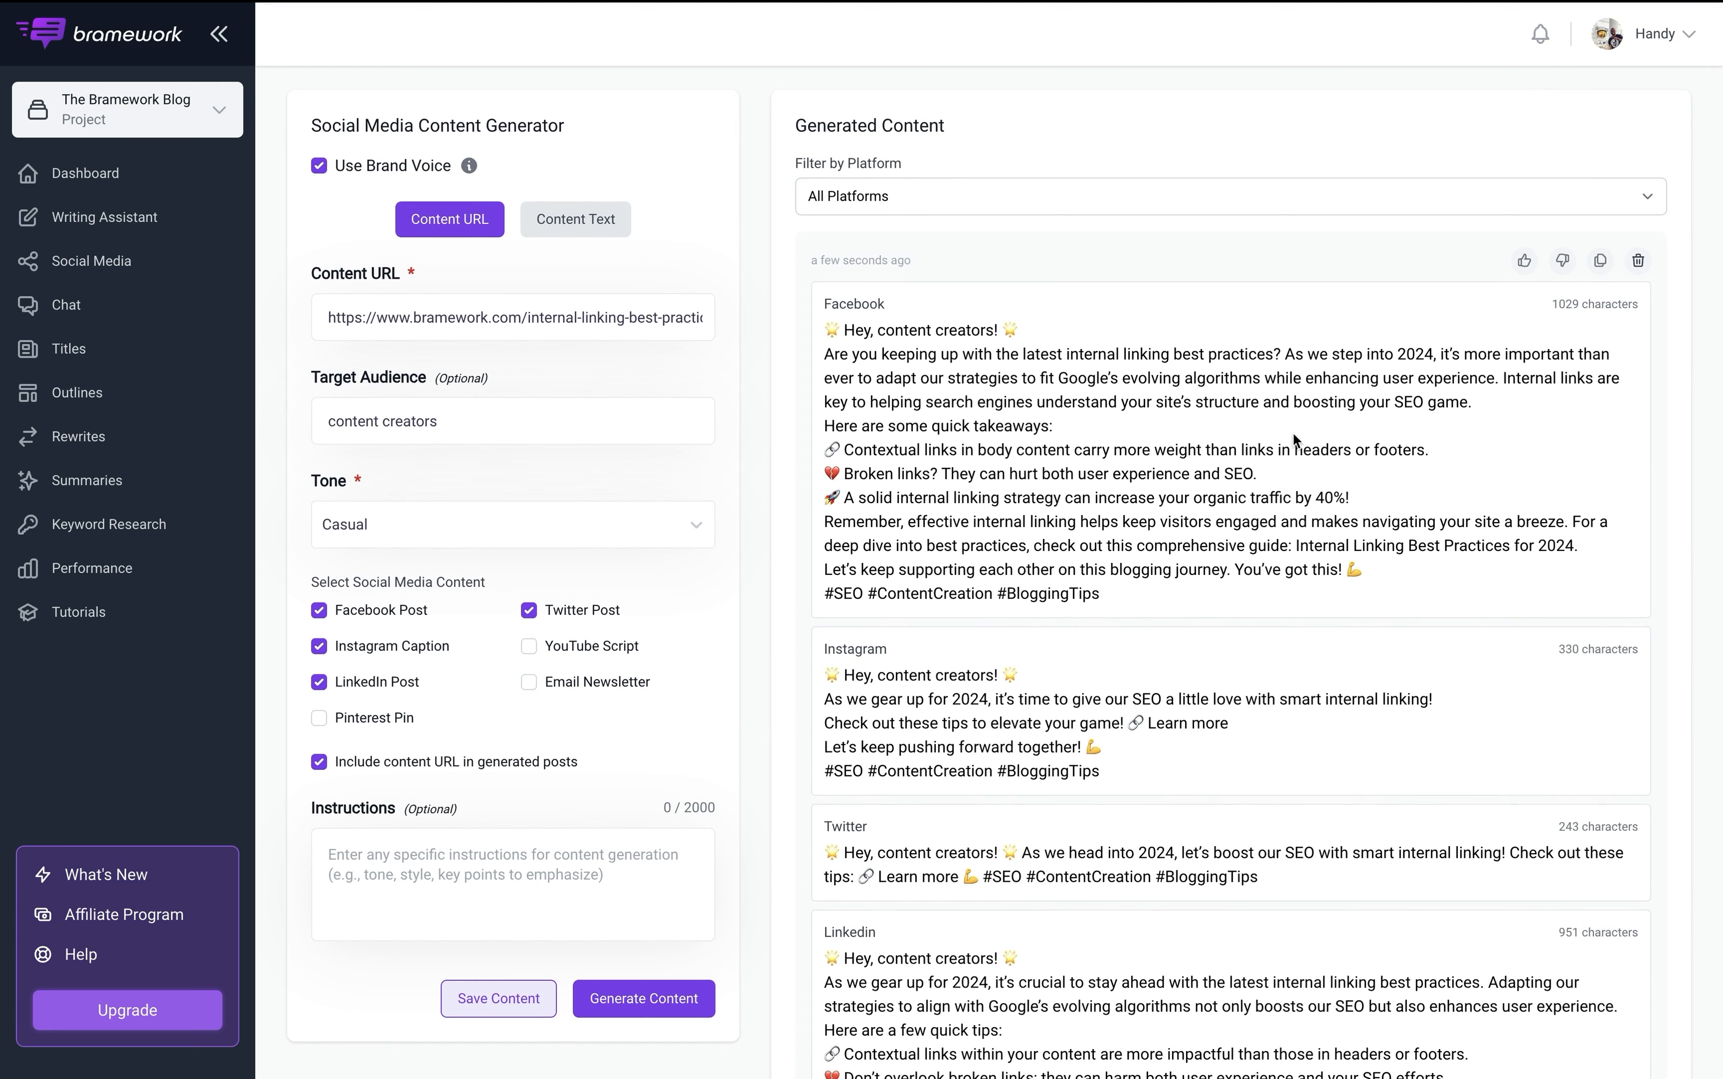
{"action": "scroll", "coordinate": [1292, 432], "scroll_direction": "down", "scroll_amount": 1}
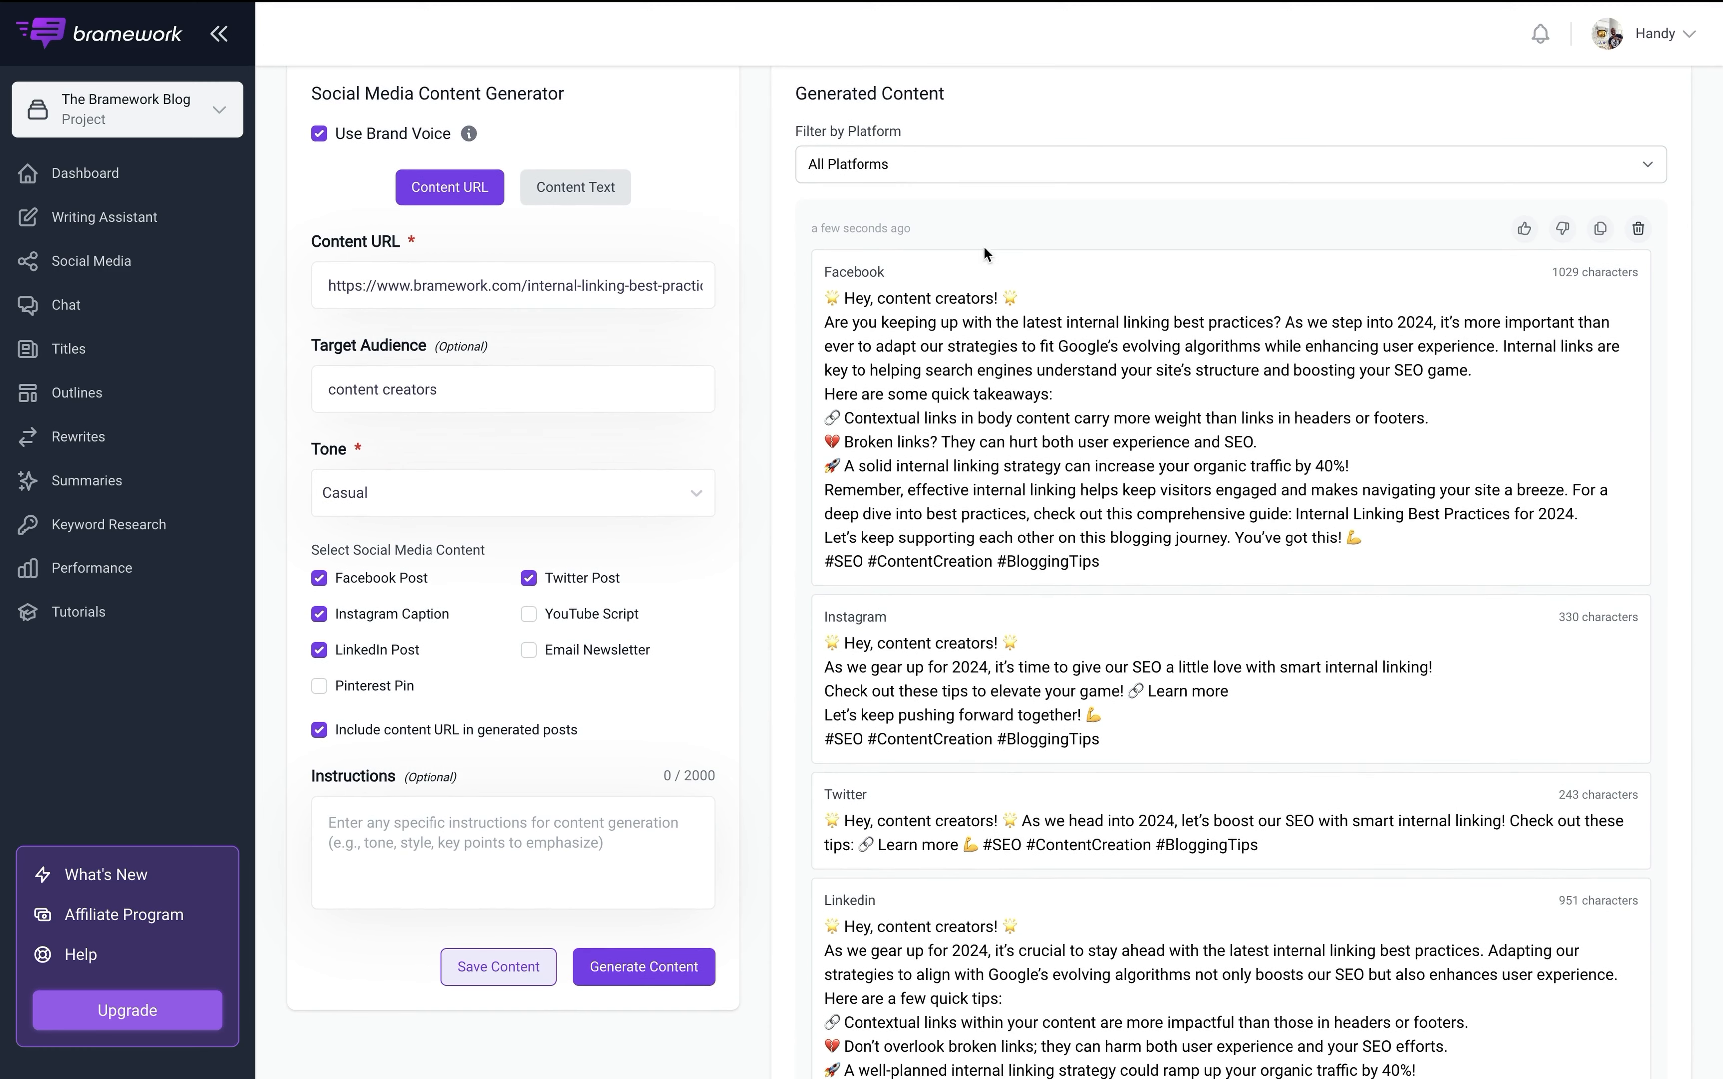
{"action": "scroll", "coordinate": [980, 185], "scroll_direction": "up", "scroll_amount": 1}
Filter the generated content to Facebook Post only and return the filter to All Platforms.
{"action": "left_click", "coordinate": [960, 199]}
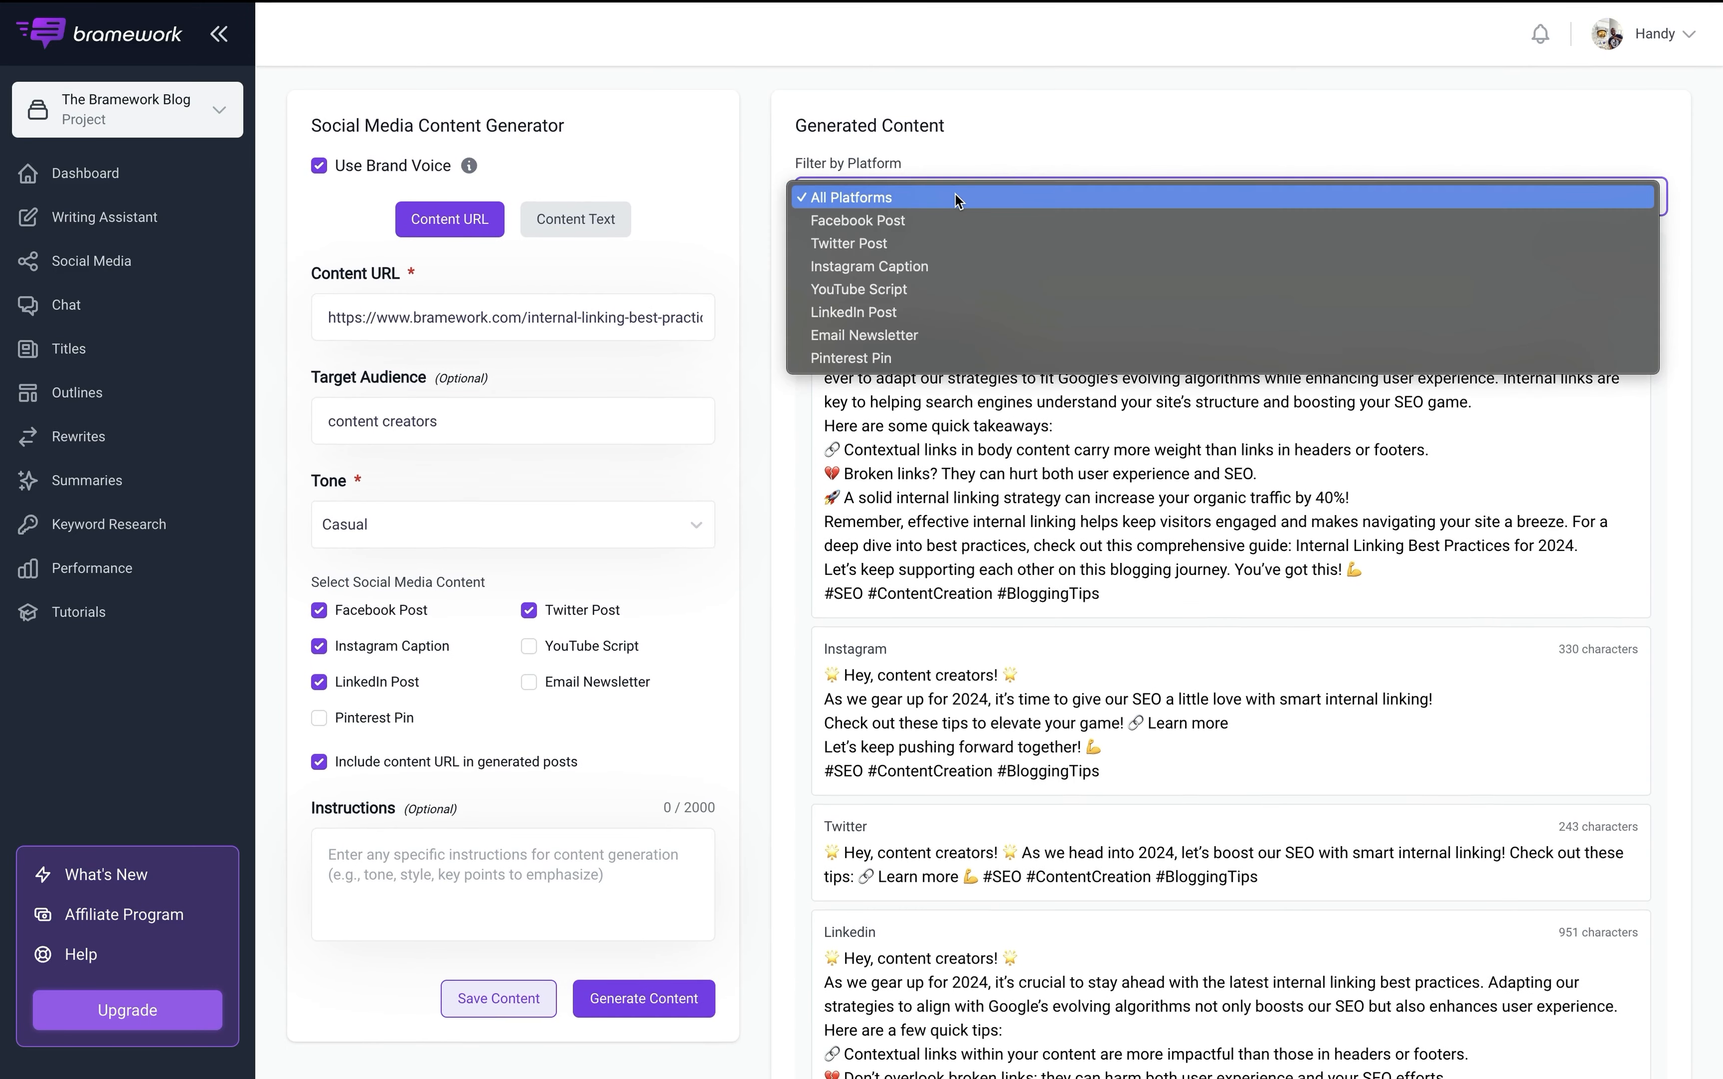
{"action": "left_click", "coordinate": [946, 219]}
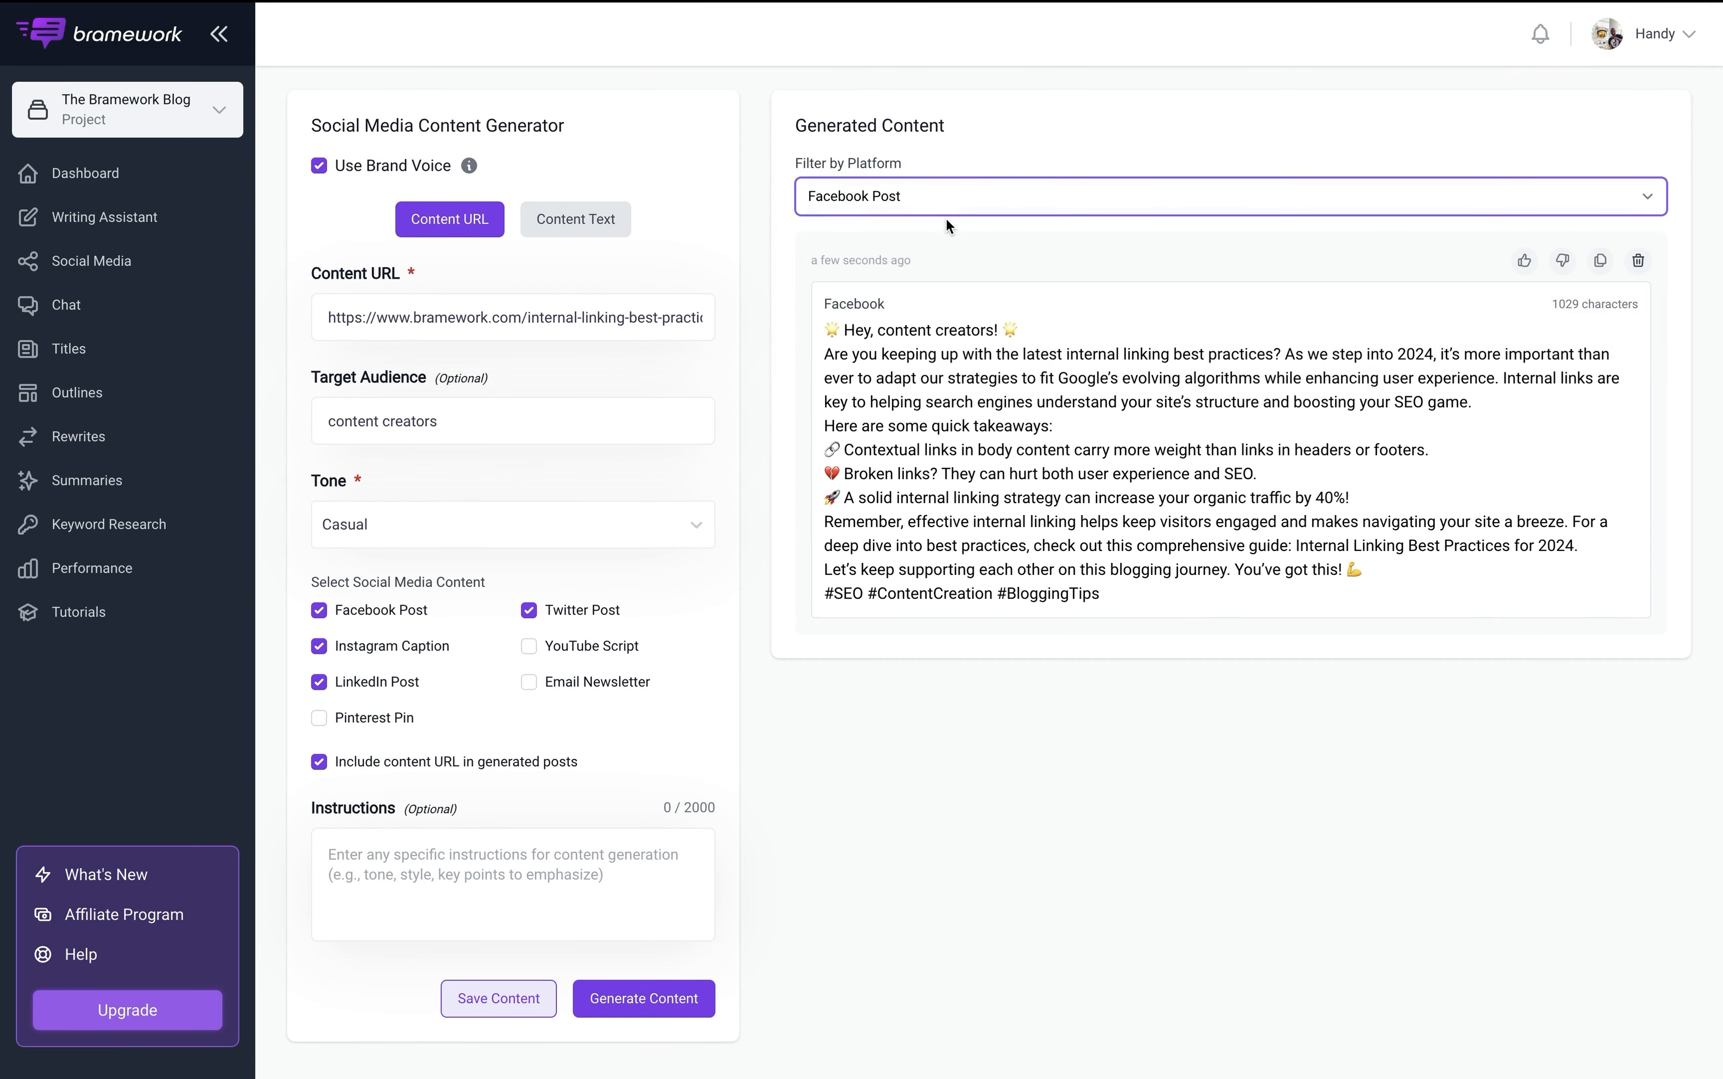
{"action": "left_click", "coordinate": [924, 200]}
{"action": "left_click", "coordinate": [920, 174]}
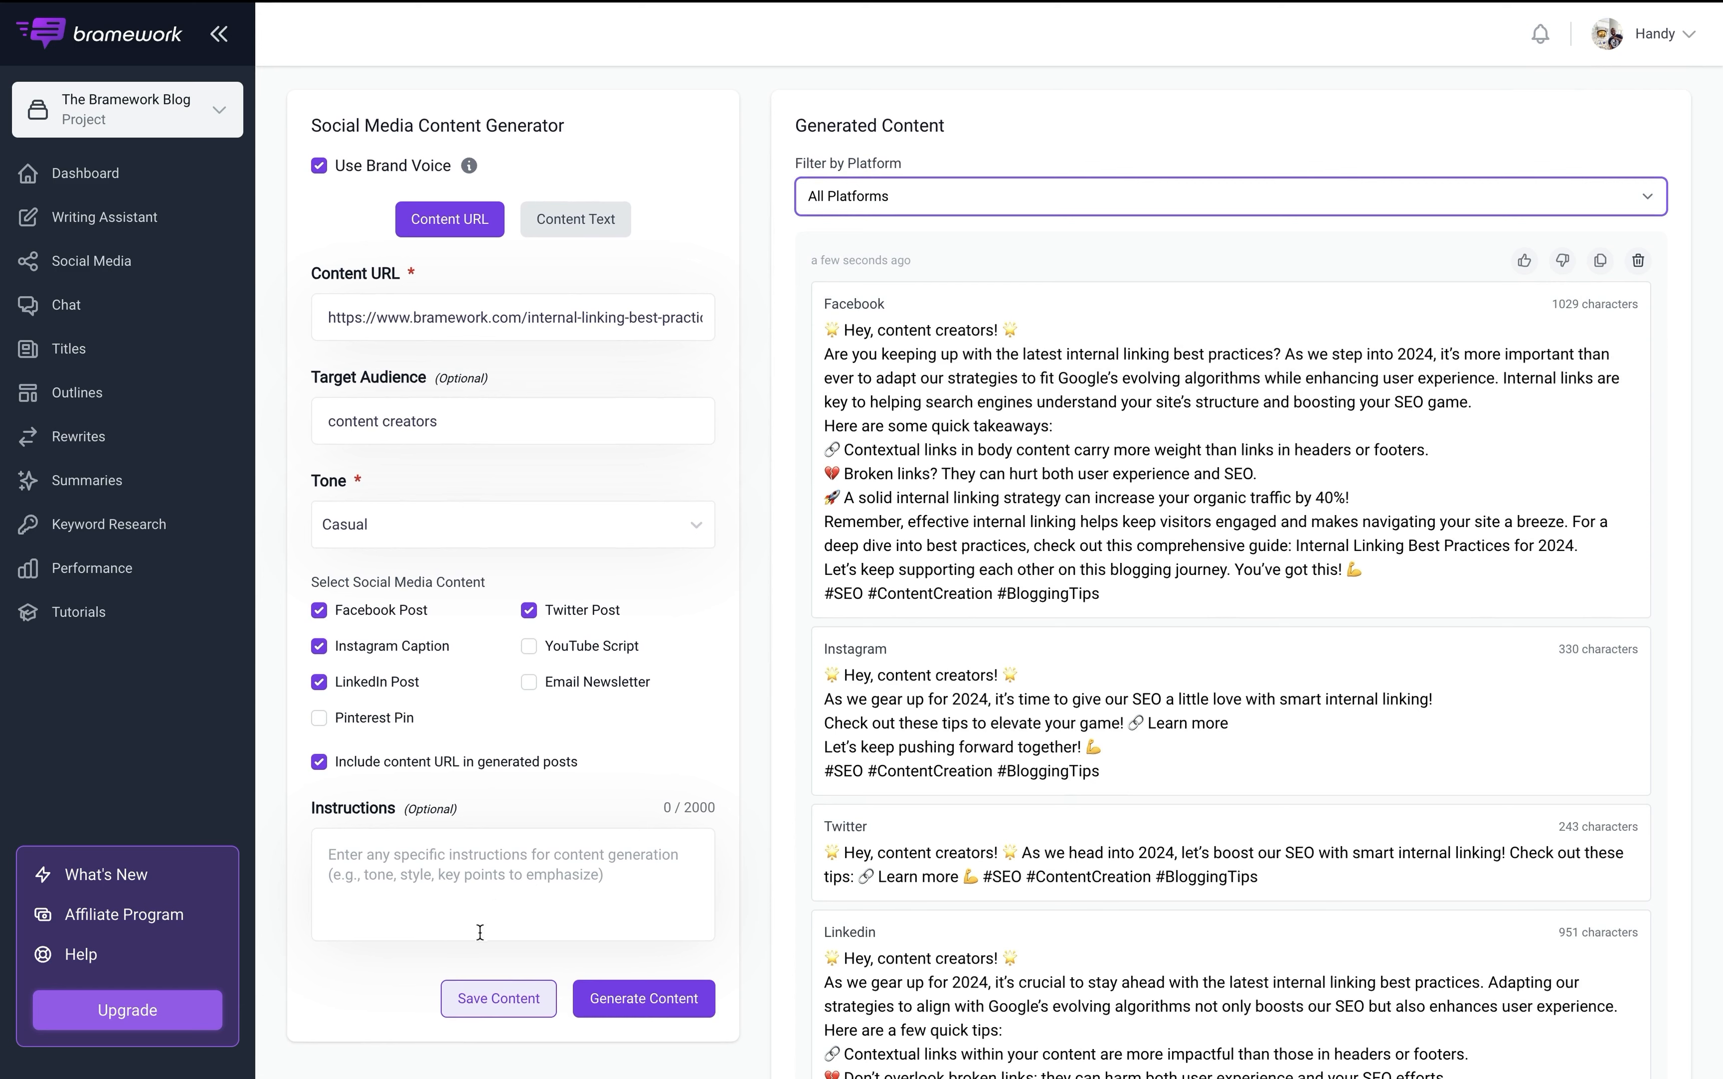
Save the generated content and start another social content generation.
{"action": "left_click", "coordinate": [489, 992]}
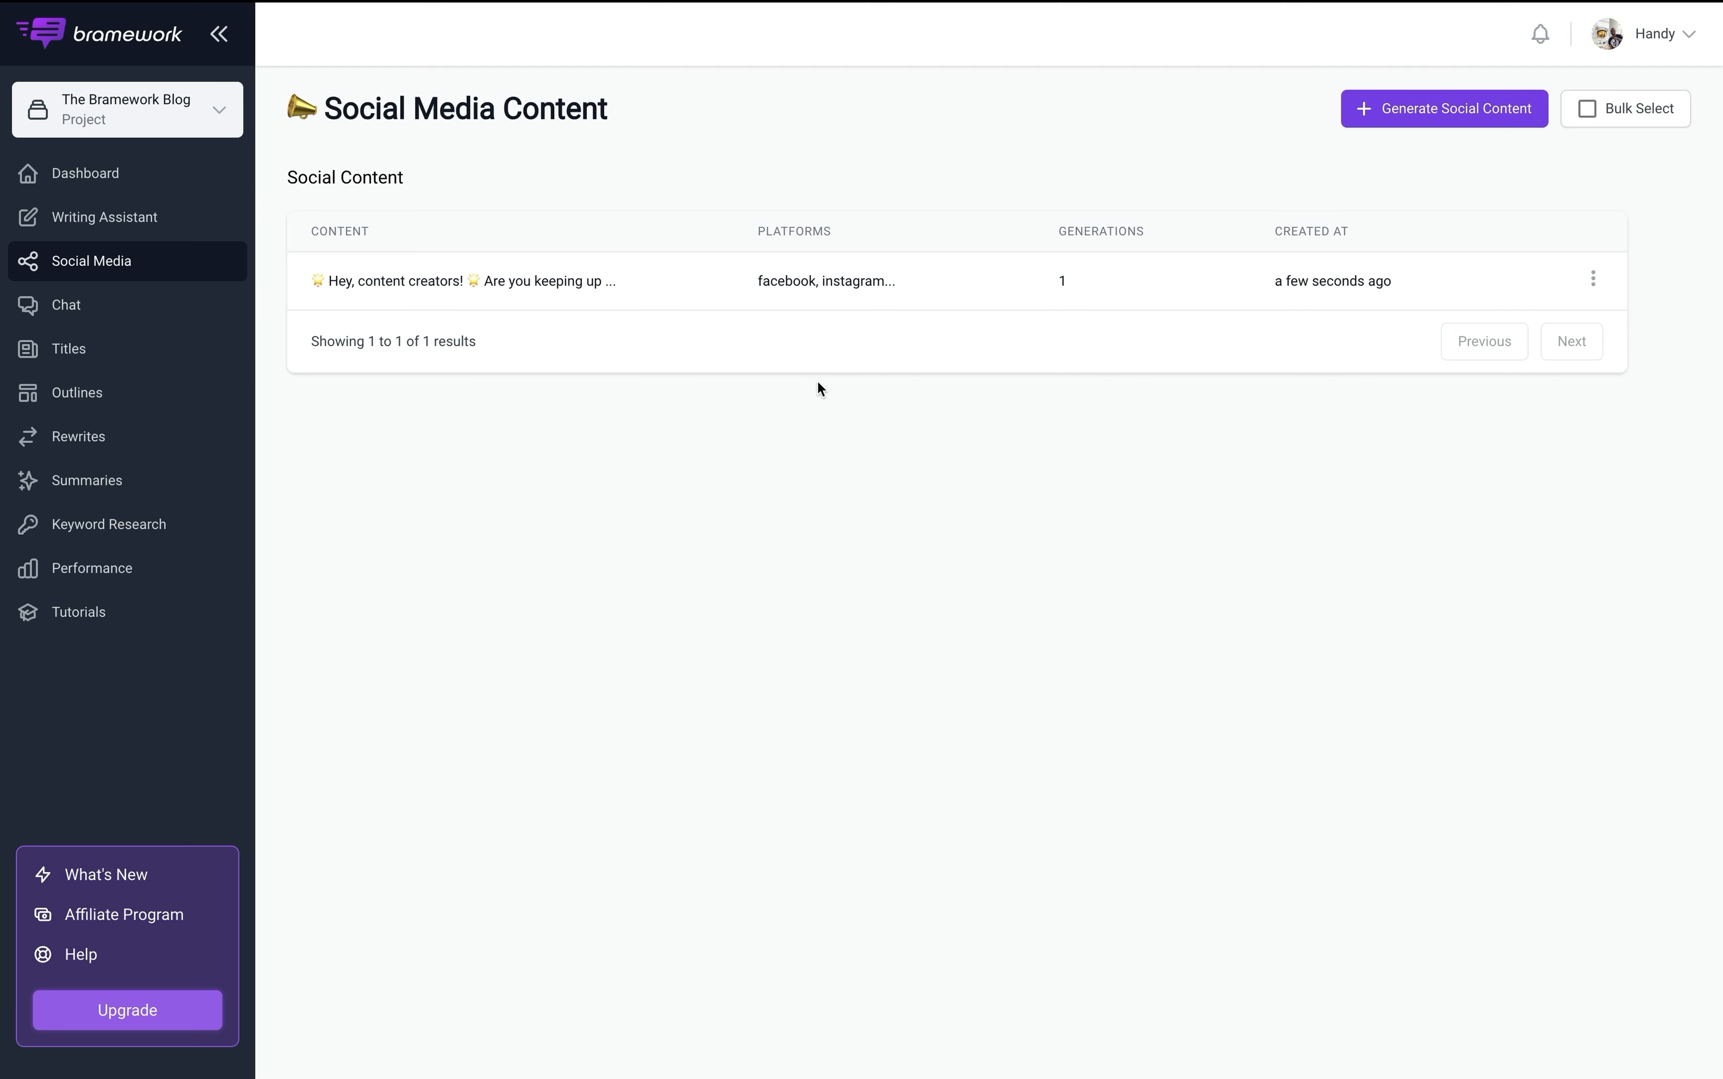
{"action": "left_click", "coordinate": [1362, 109]}
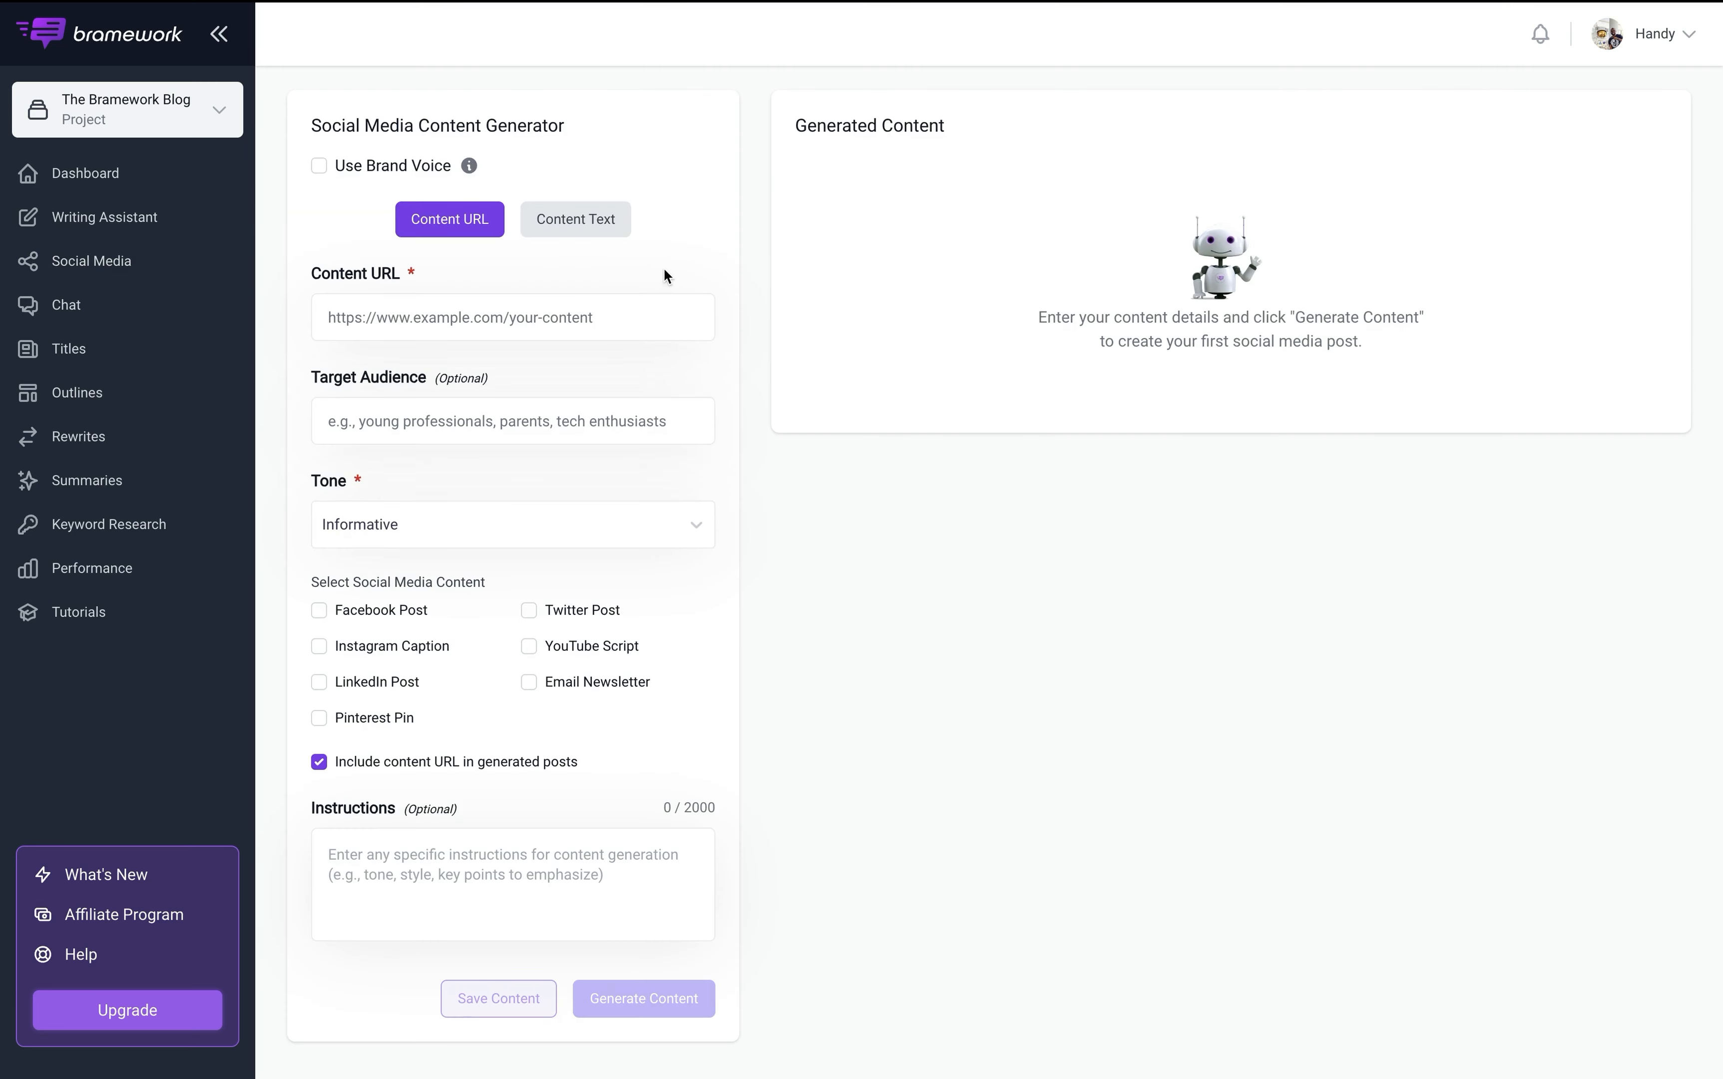
Switch the source to content text and paste in the copied blog article on improving conversion rates.
{"action": "left_click", "coordinate": [579, 227]}
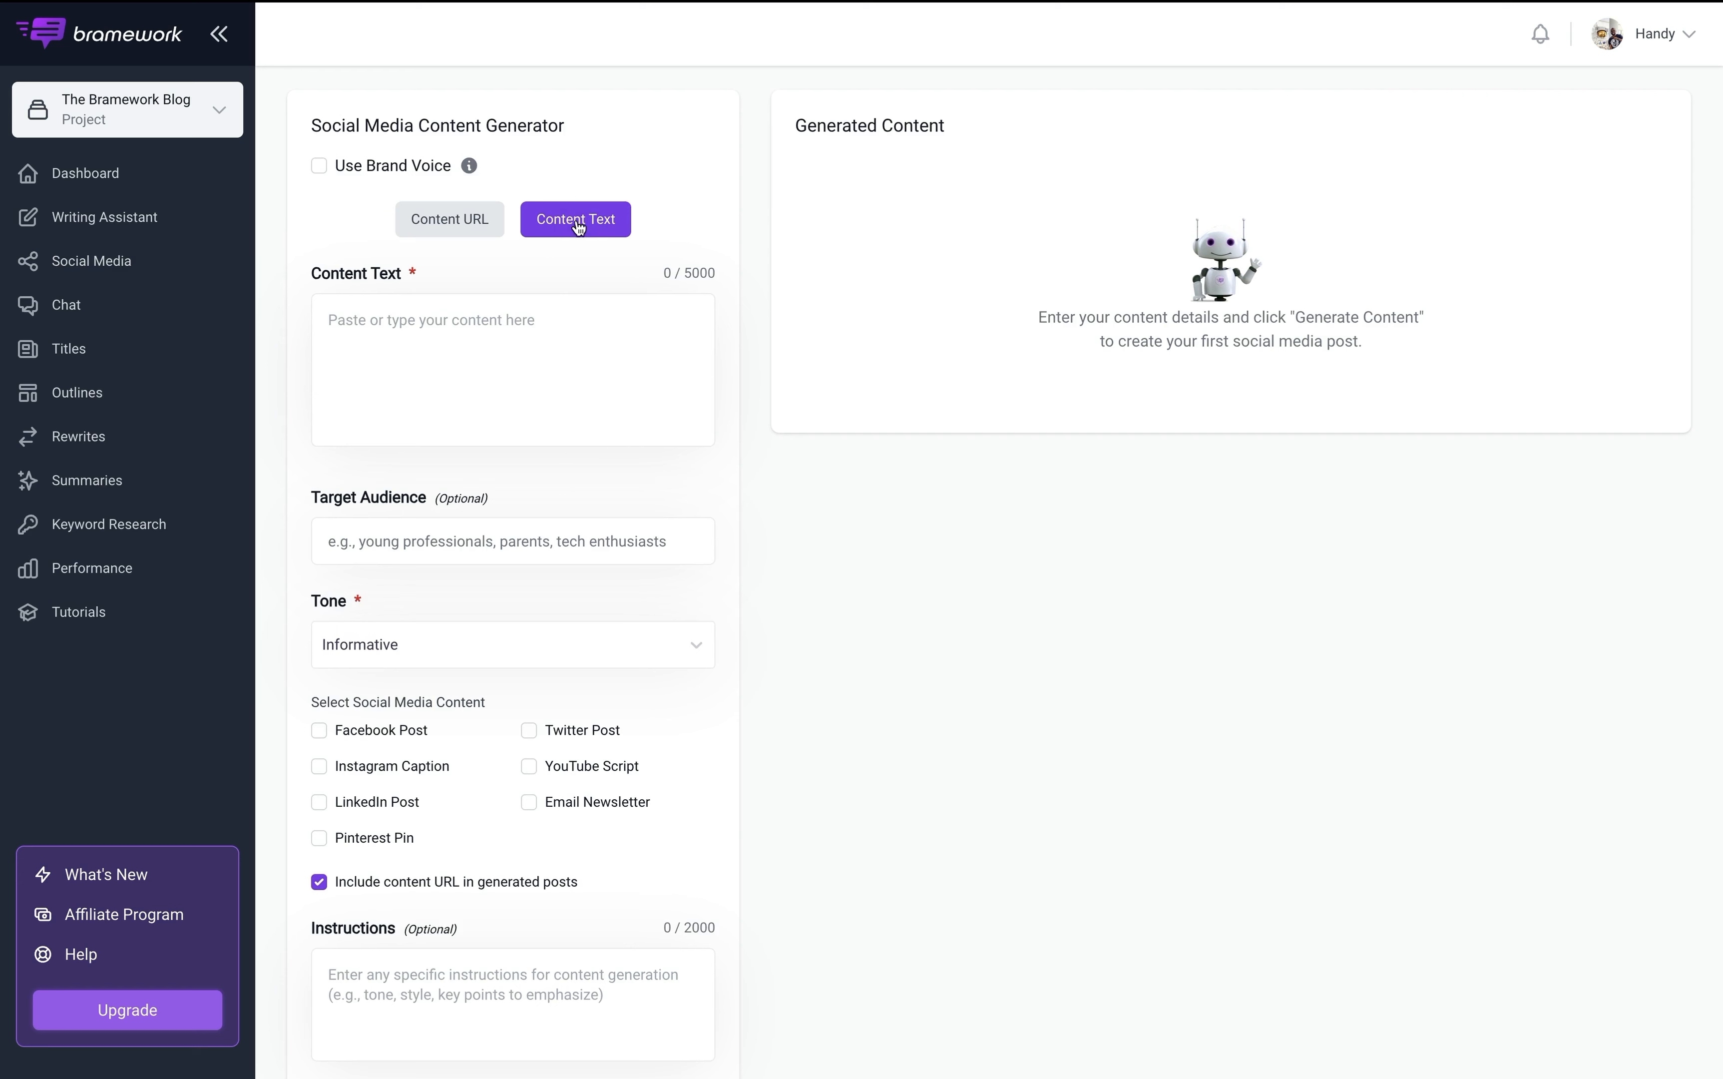
{"action": "left_click", "coordinate": [535, 329]}
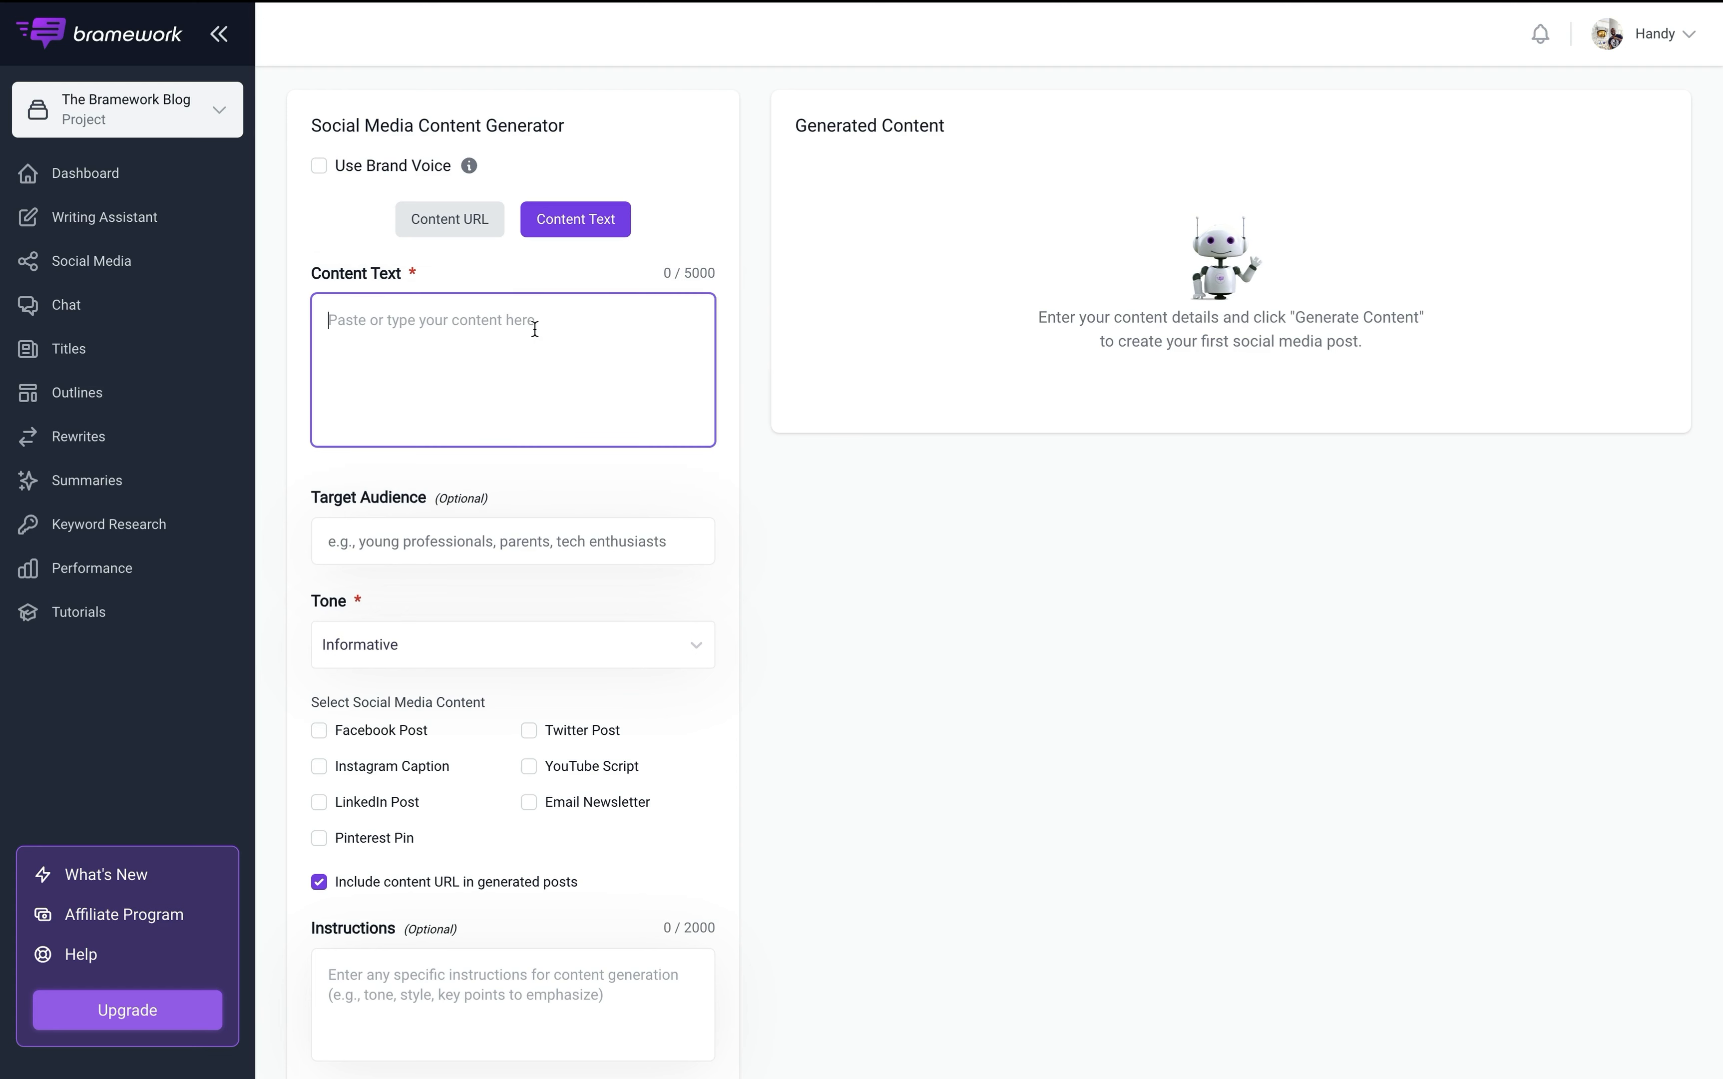
{"action": "key", "text": "super+v"}
{"action": "scroll", "coordinate": [500, 357], "scroll_direction": "up", "scroll_amount": 10}
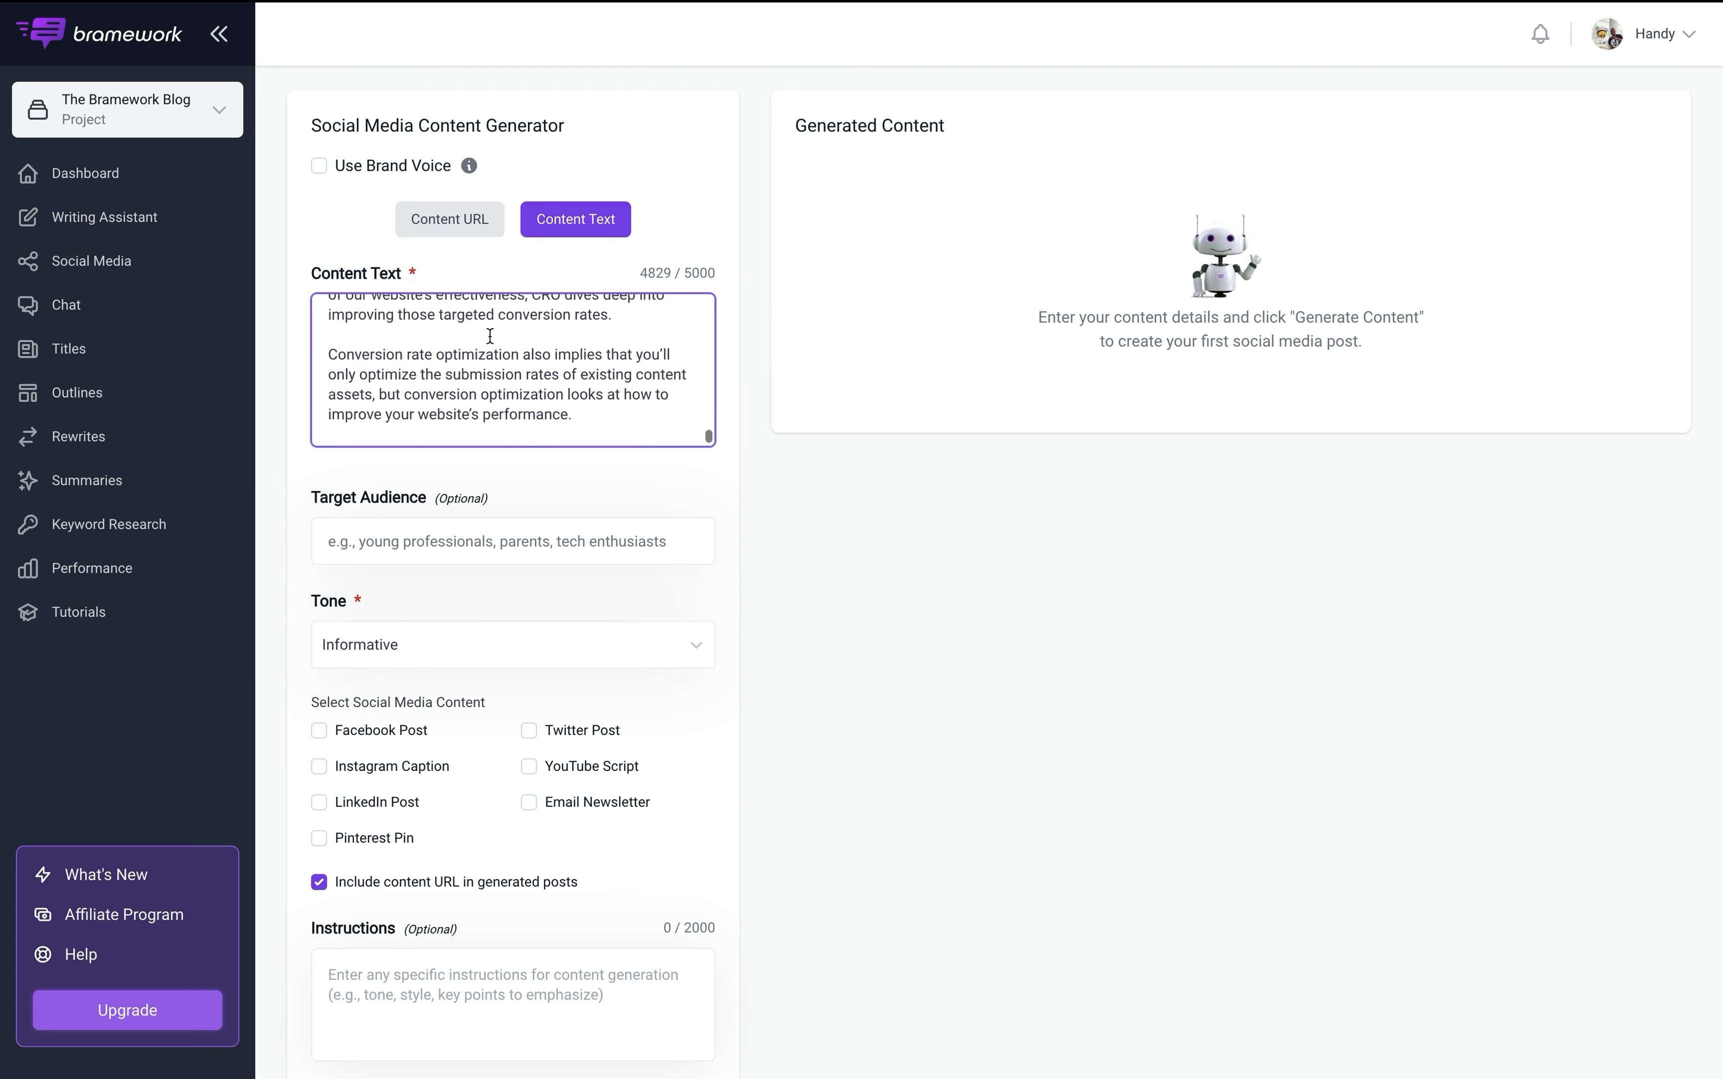
{"action": "scroll", "coordinate": [490, 335], "scroll_direction": "up", "scroll_amount": 10}
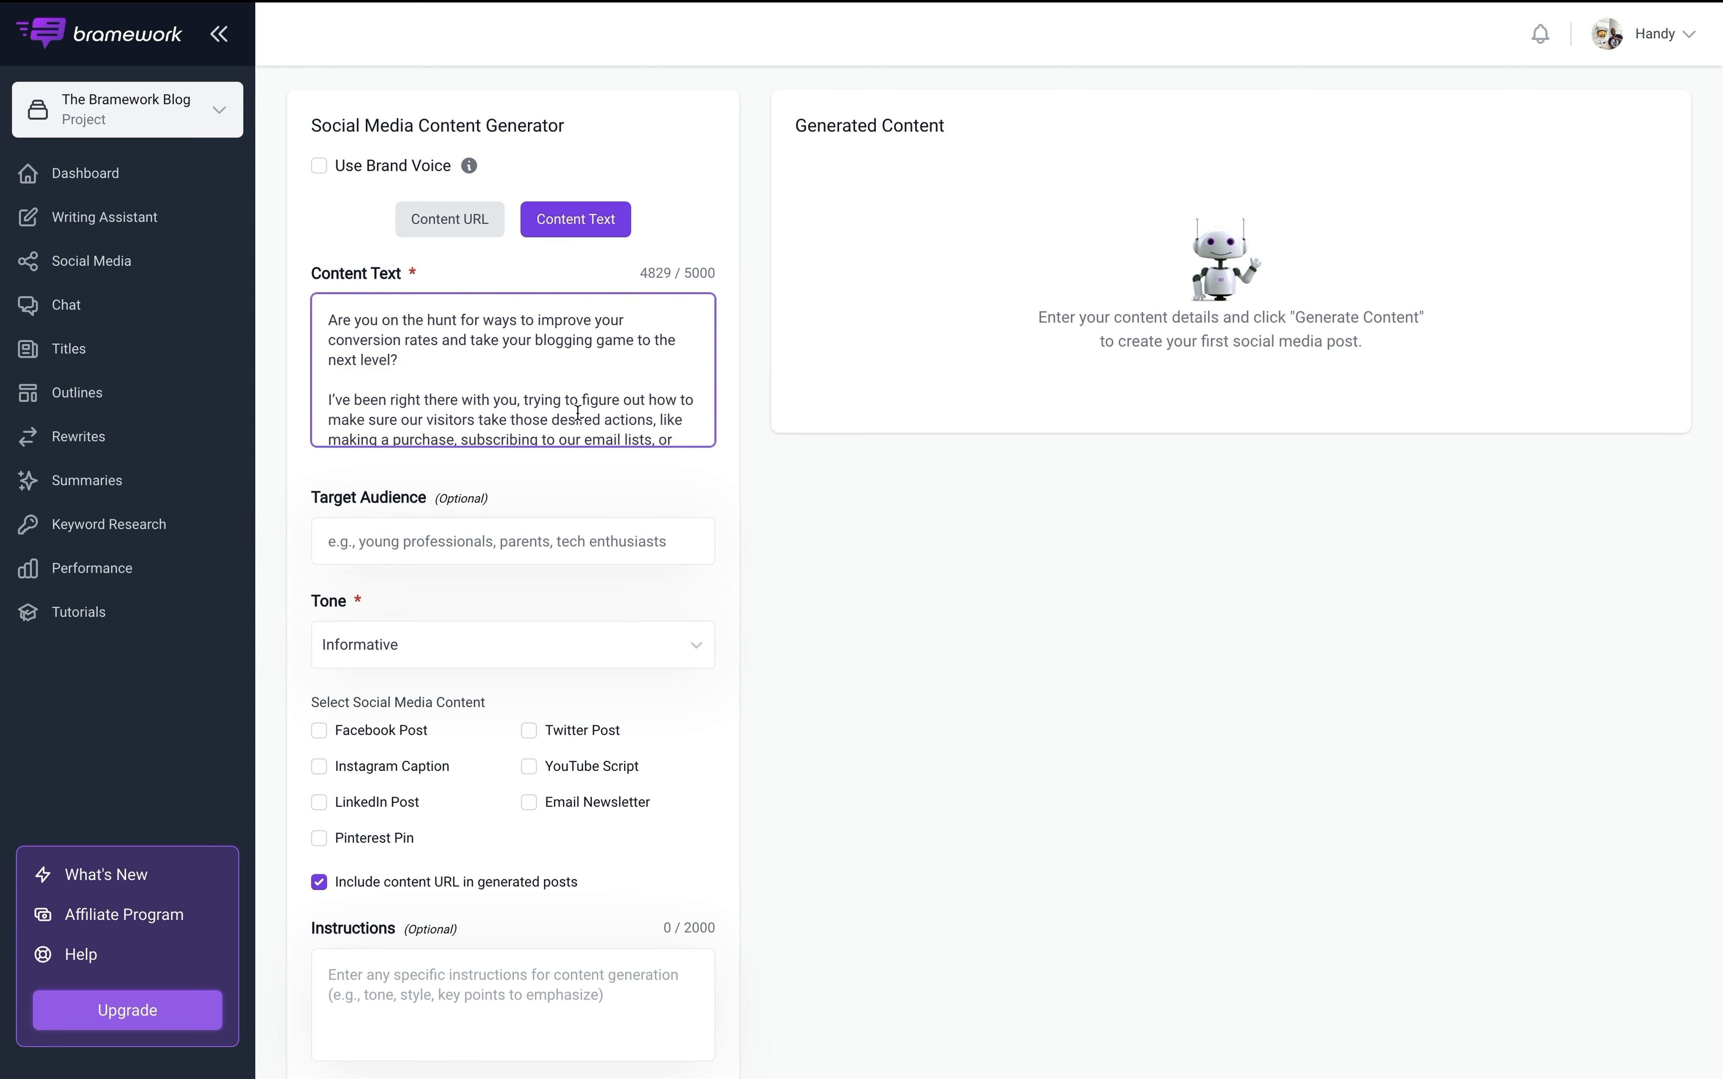
{"action": "scroll", "coordinate": [488, 365], "scroll_direction": "down", "scroll_amount": 10}
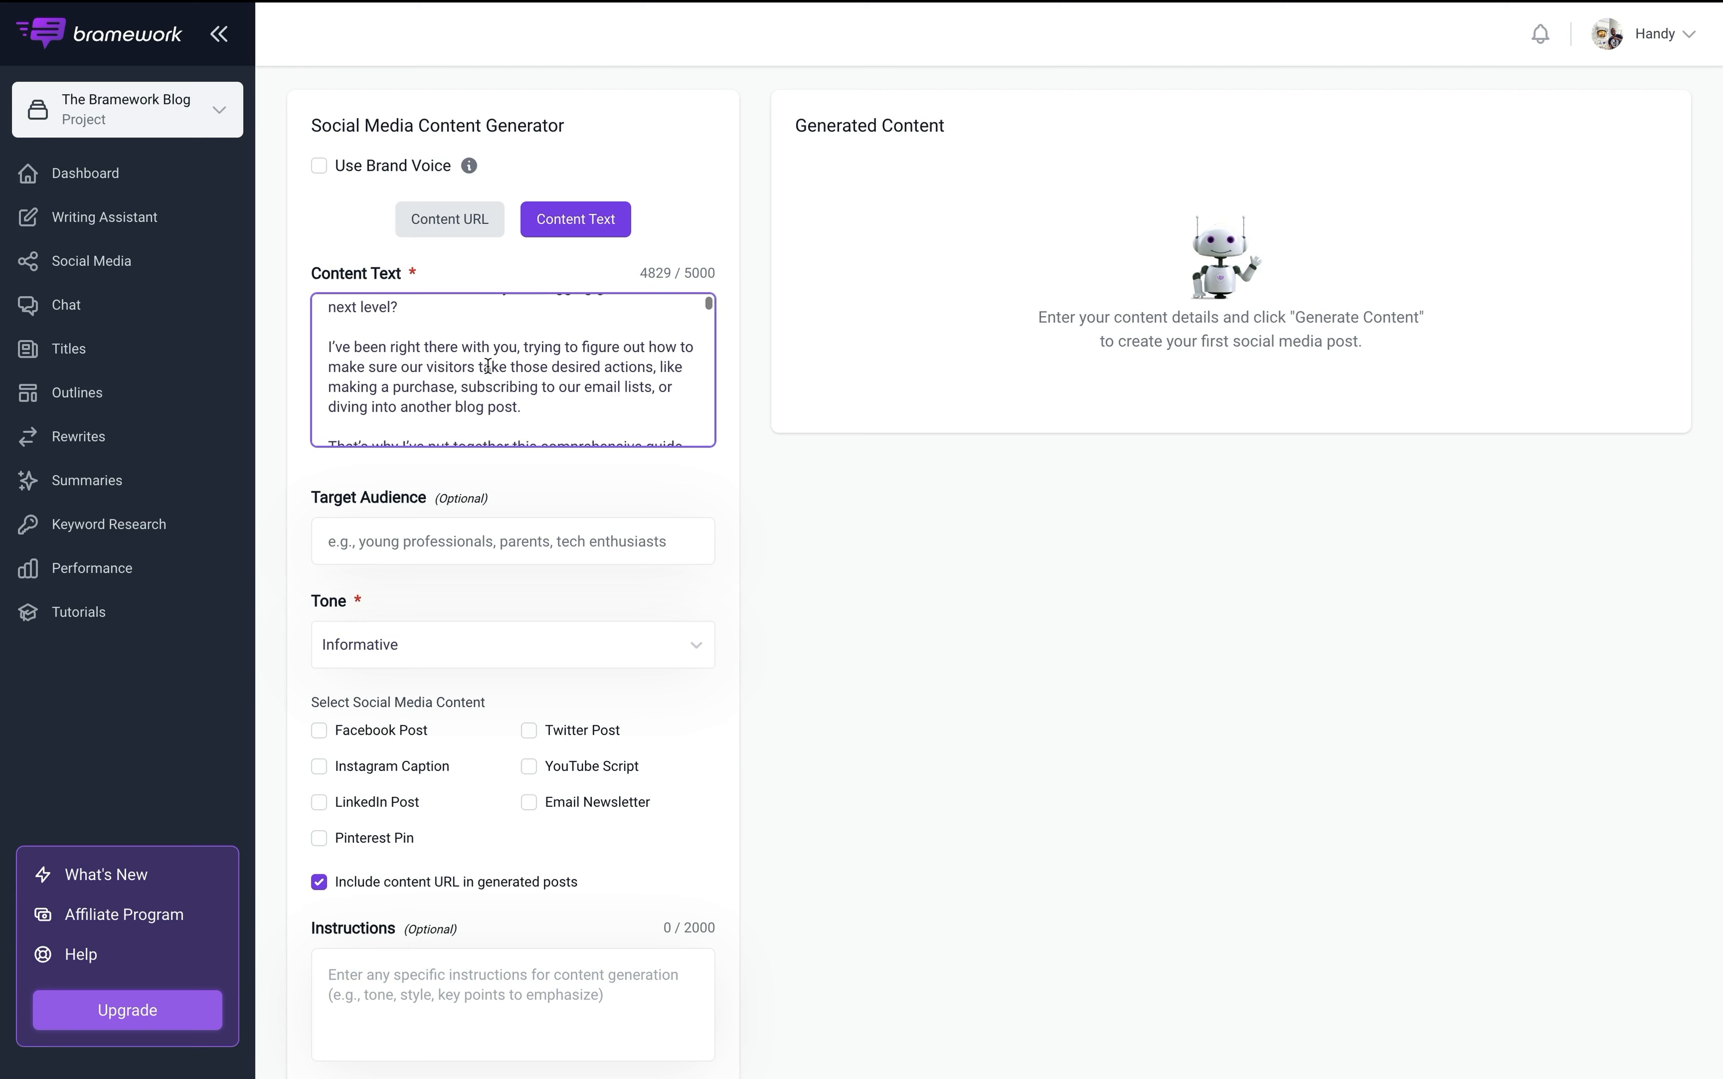
Set the target audience to "content creators" and leave the tone at Informative.
{"action": "left_click", "coordinate": [449, 545]}
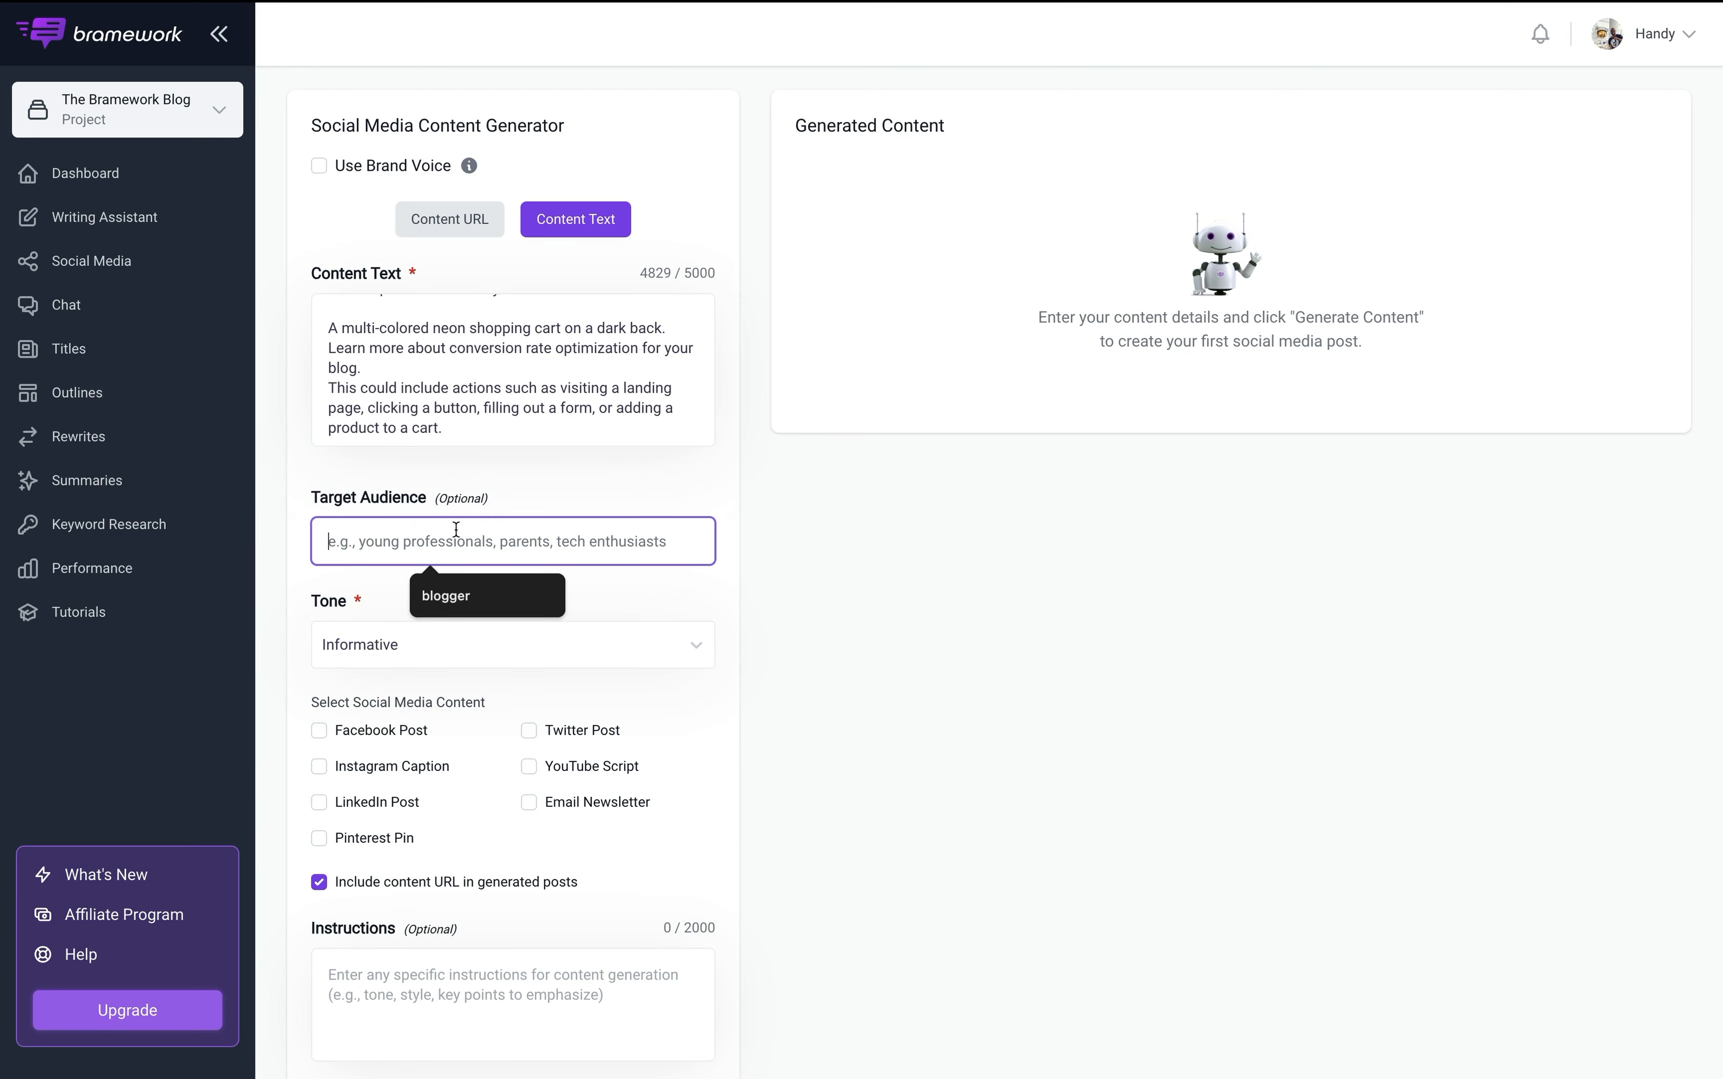
{"action": "type", "text": "content creators"}
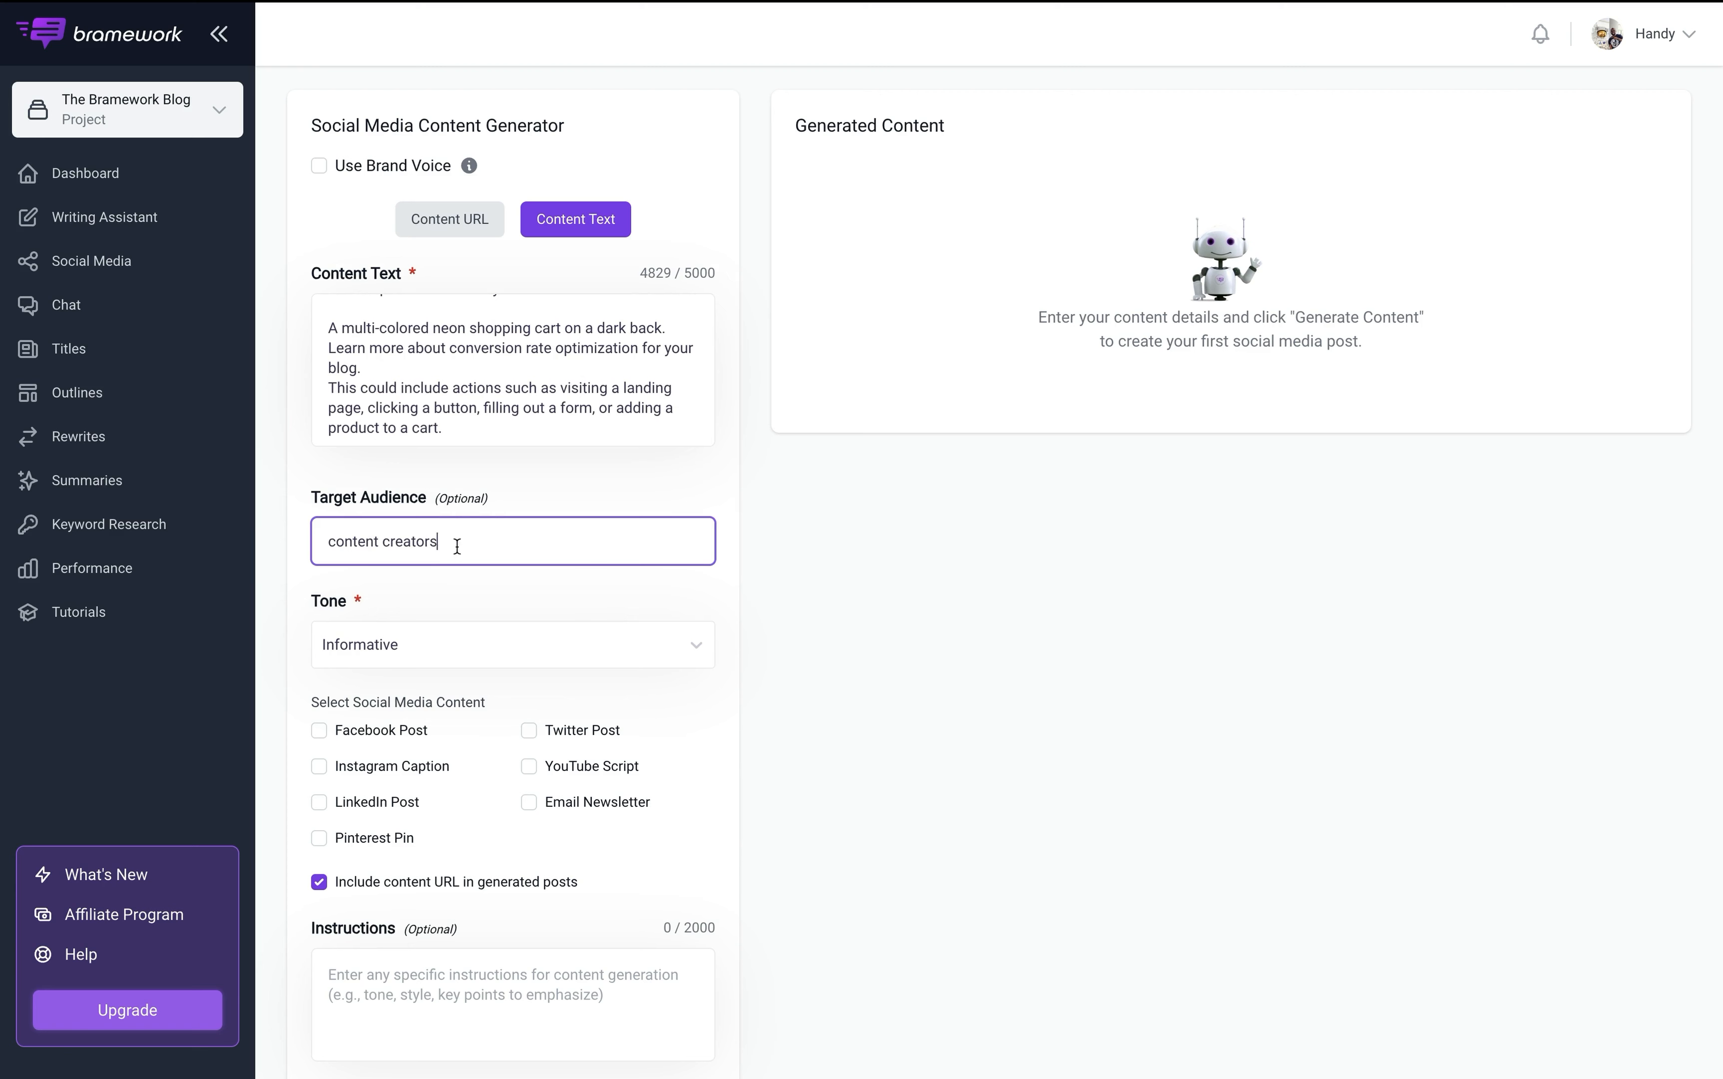
{"action": "left_click", "coordinate": [442, 635]}
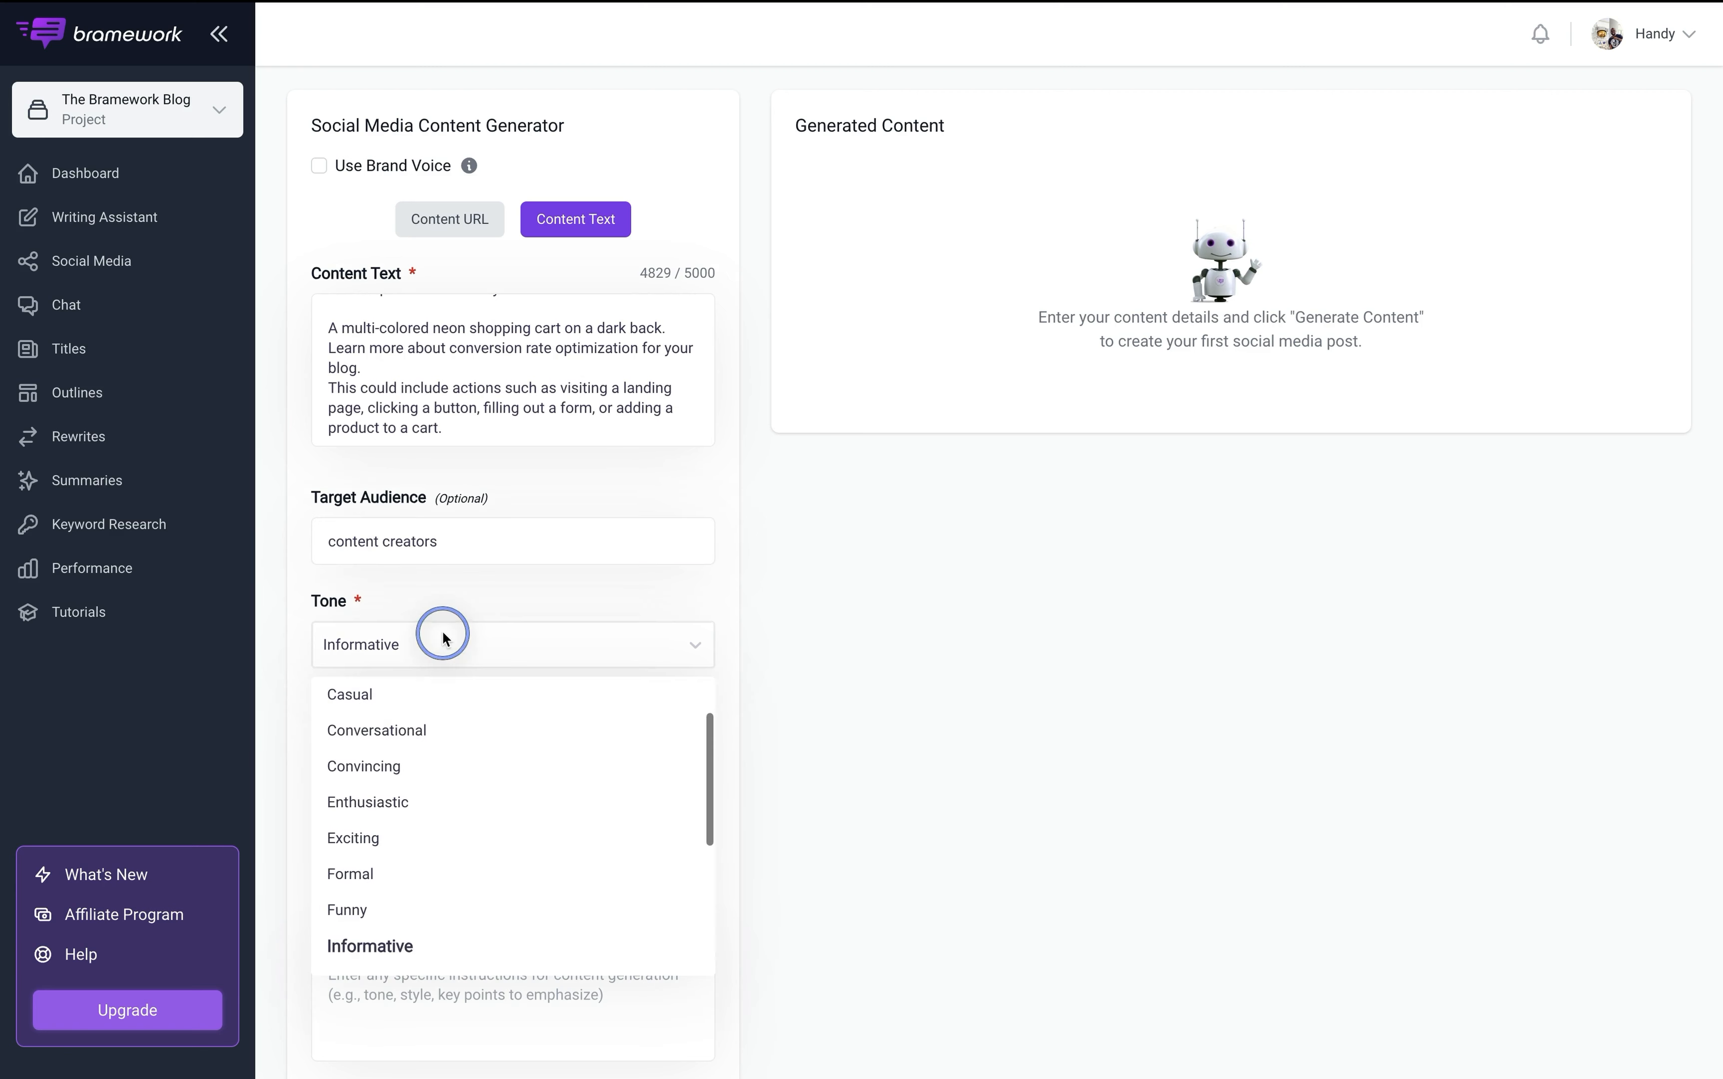
{"action": "left_click", "coordinate": [439, 606]}
{"action": "scroll", "coordinate": [440, 604], "scroll_direction": "down", "scroll_amount": 2}
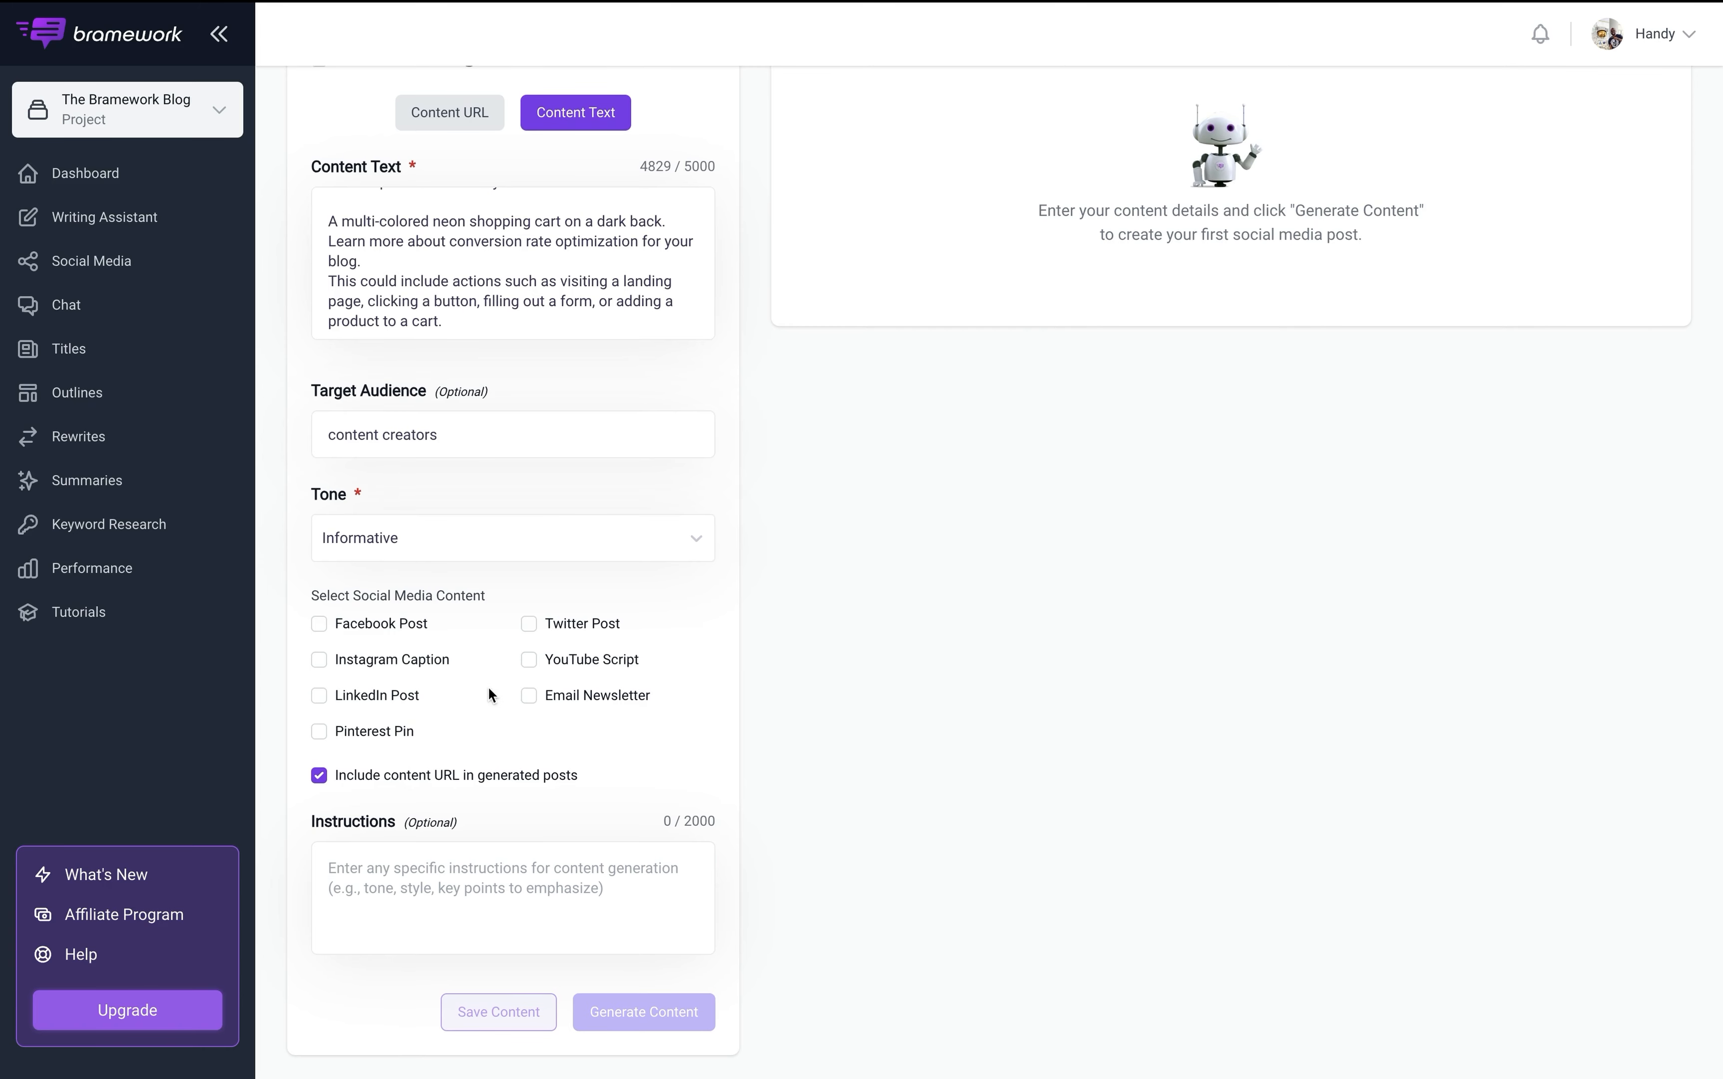
Generate Email Newsletter, YouTube Script, Pinterest Pin and Twitter Post content from the pasted article, leaving the instructions empty.
{"action": "left_click", "coordinate": [528, 696]}
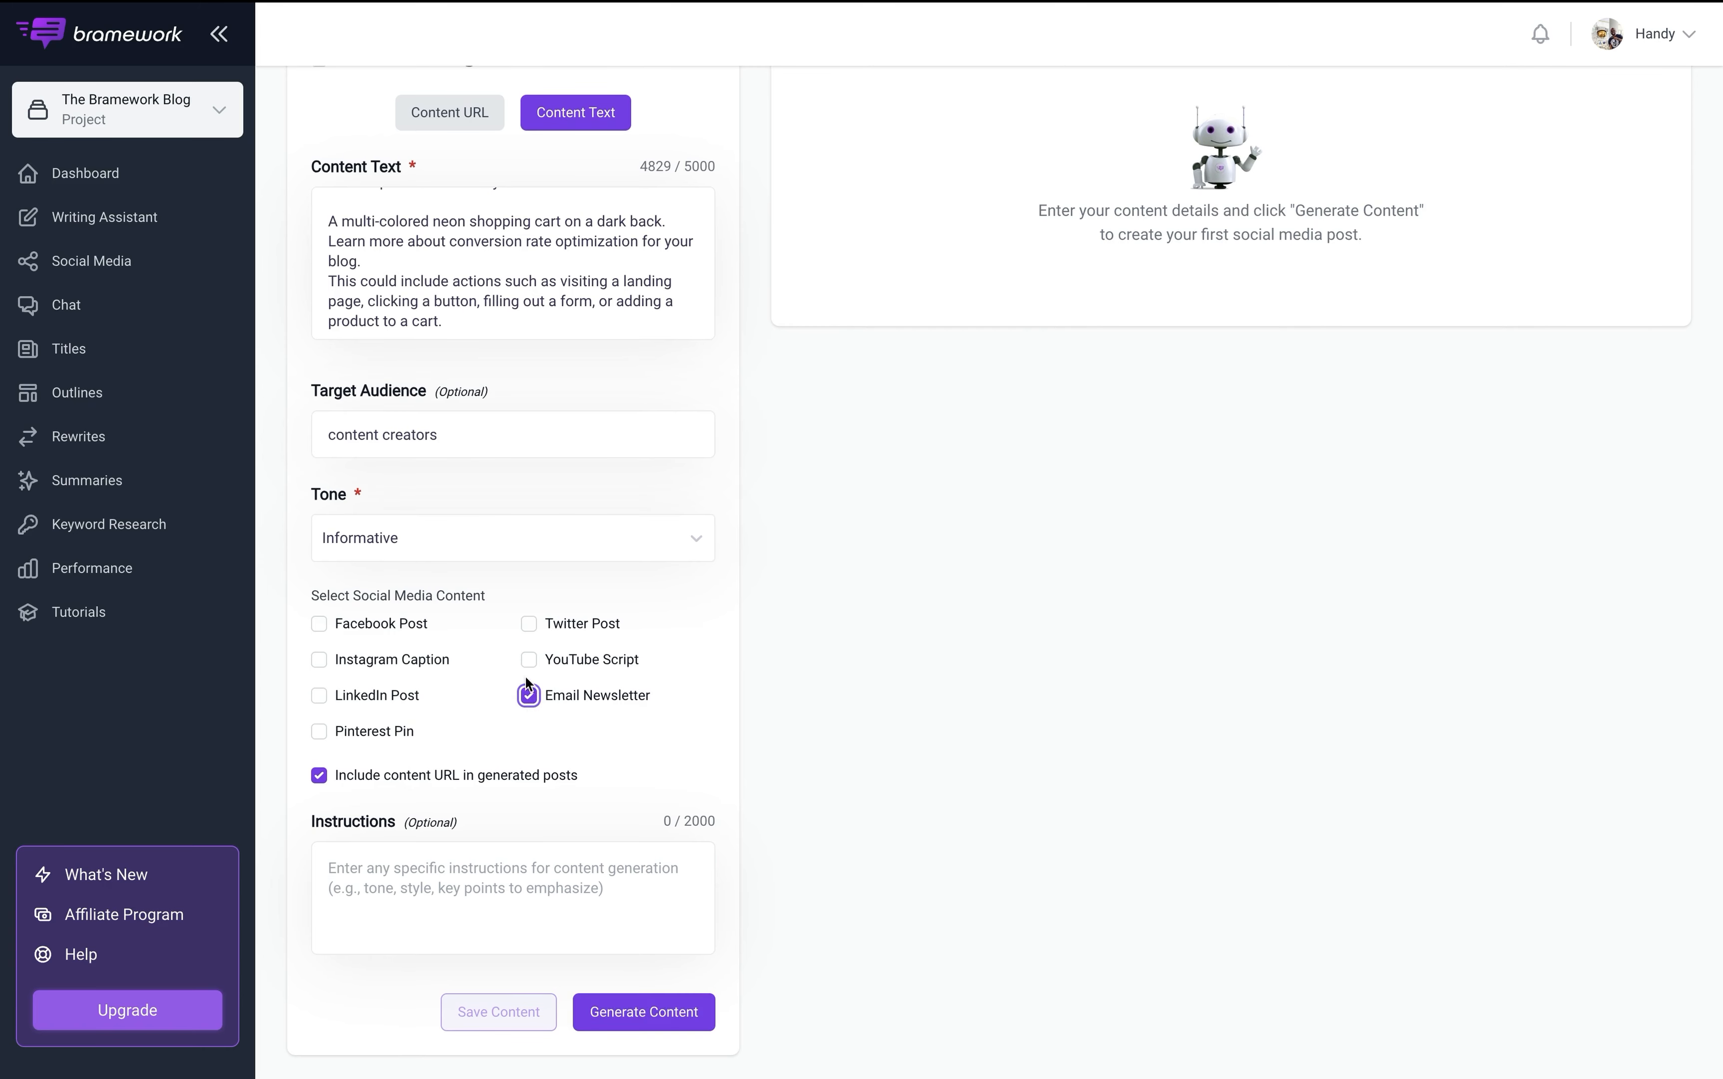
{"action": "left_click", "coordinate": [528, 660]}
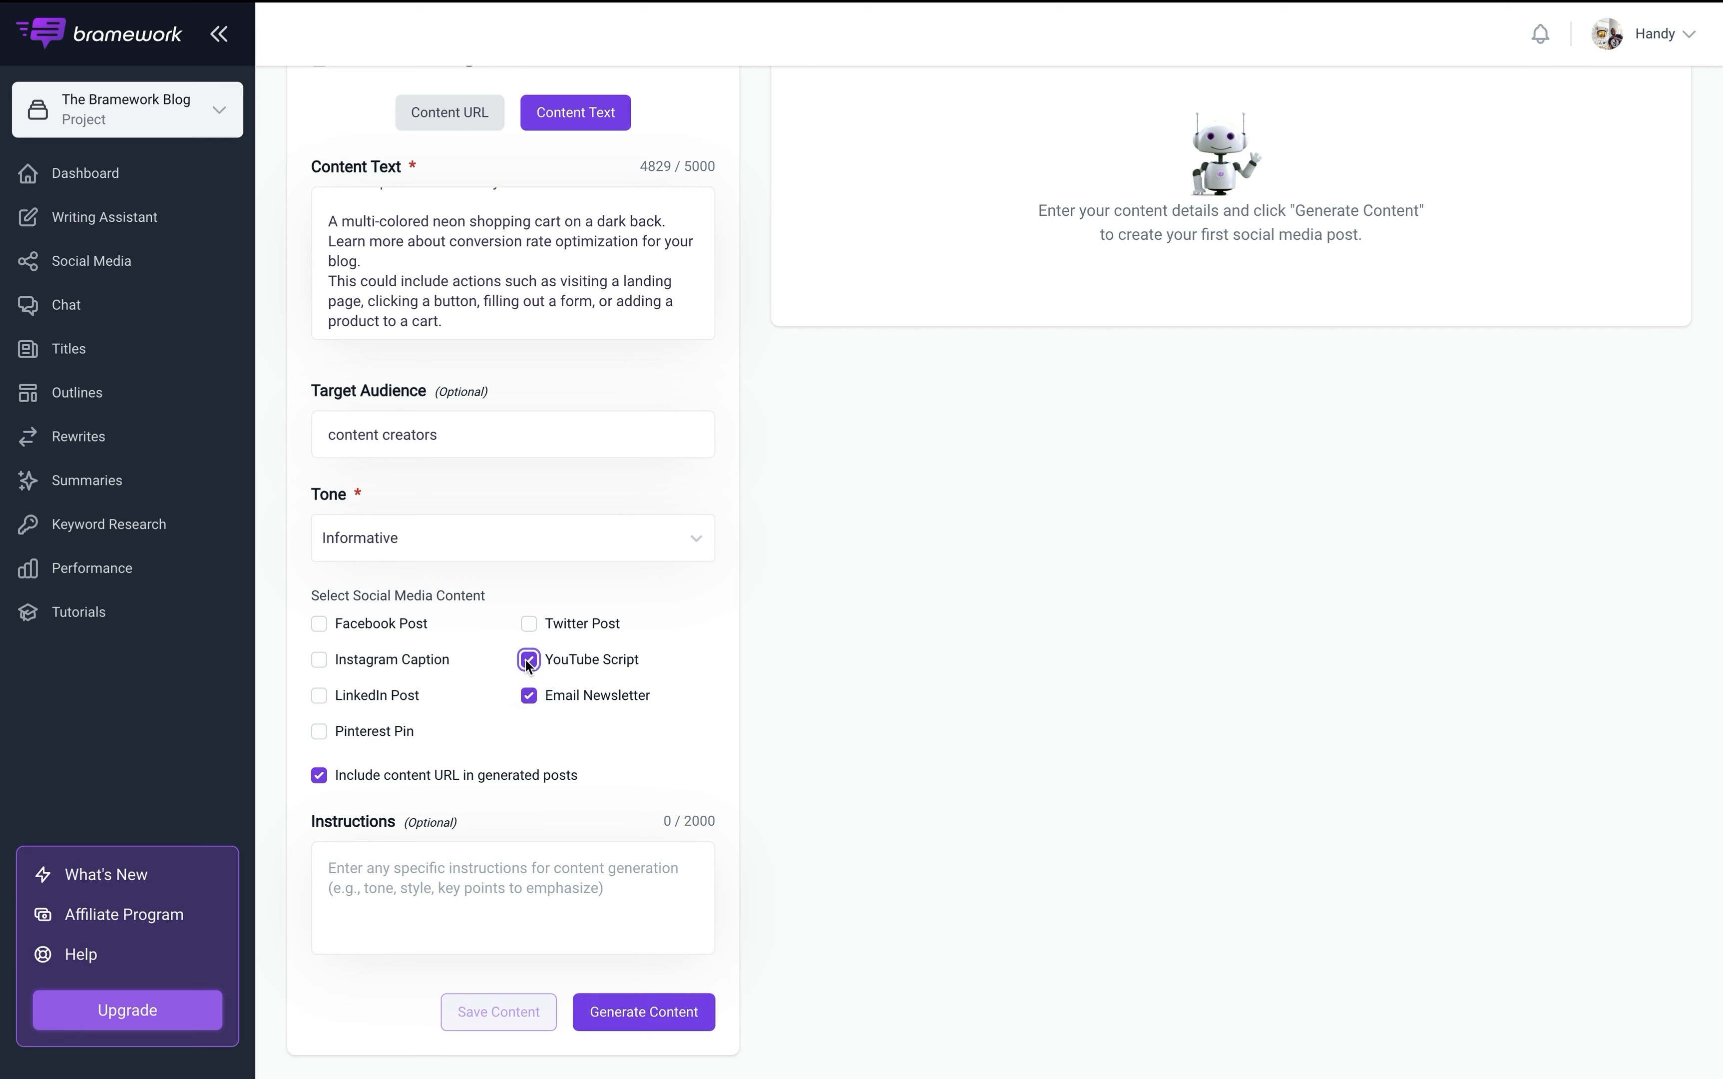
{"action": "left_click", "coordinate": [320, 729]}
{"action": "left_click", "coordinate": [530, 623]}
{"action": "left_click", "coordinate": [457, 866]}
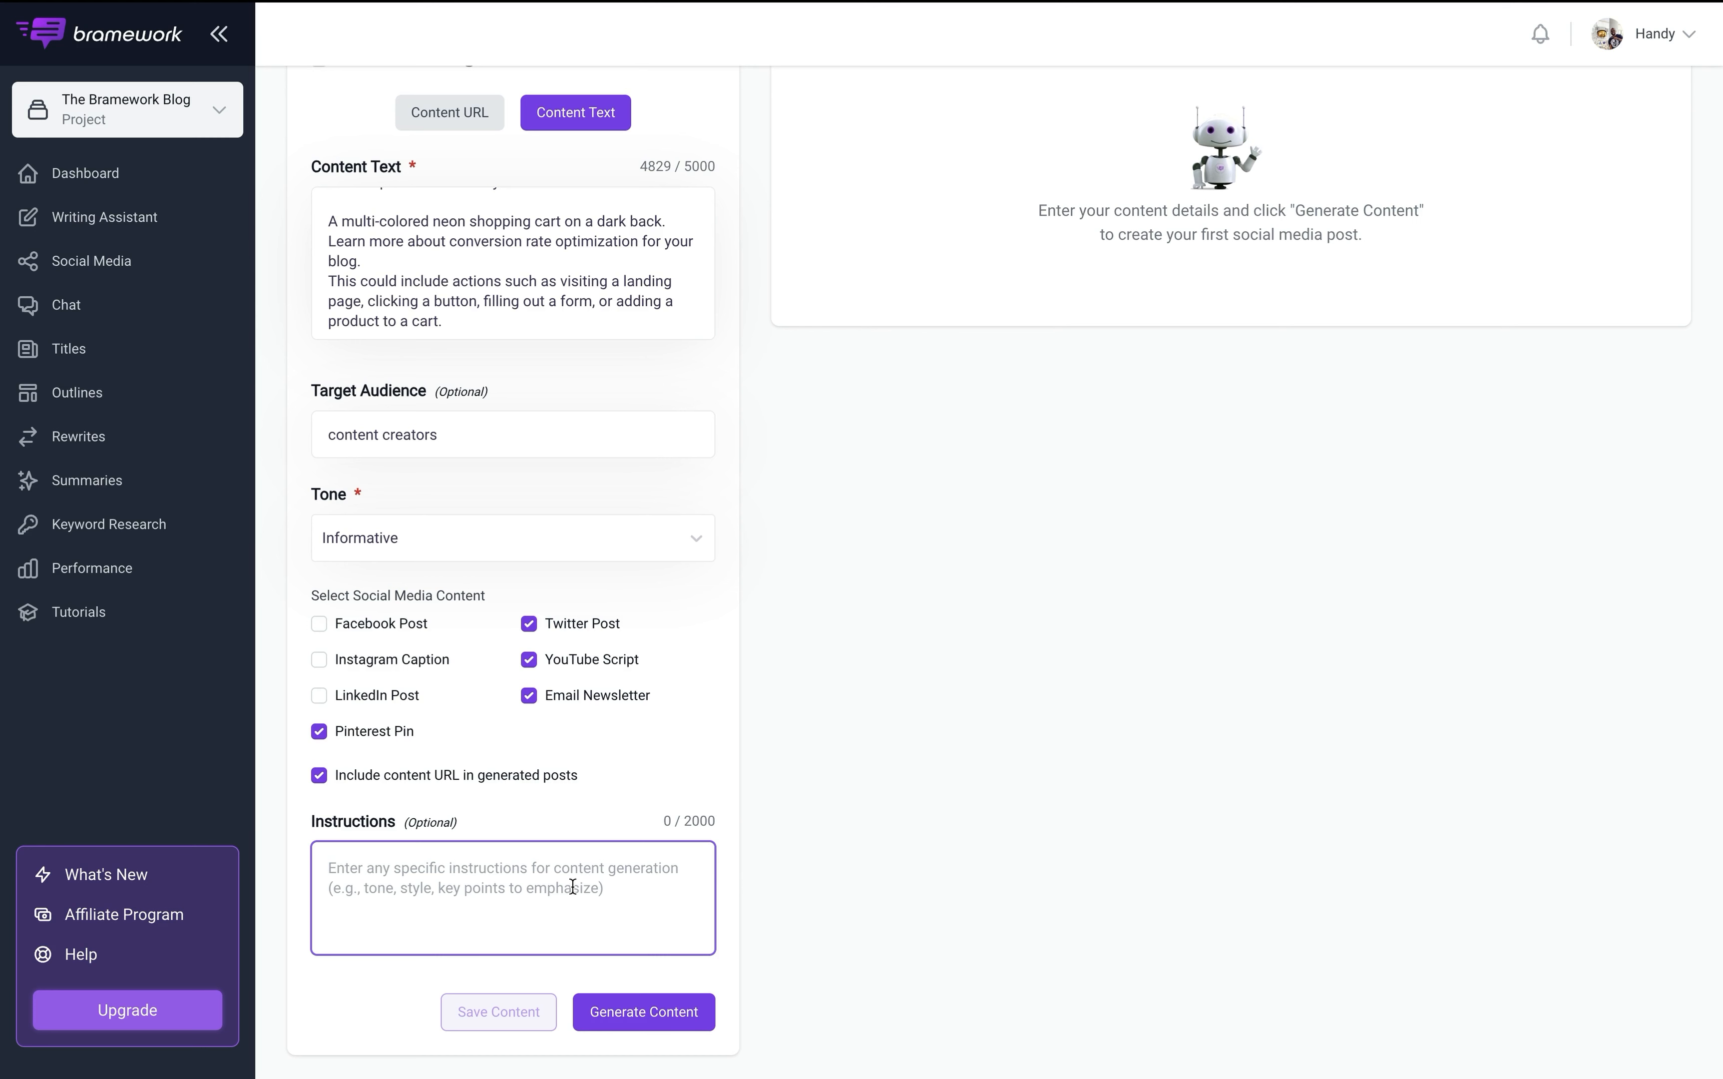
{"action": "left_click", "coordinate": [642, 1003]}
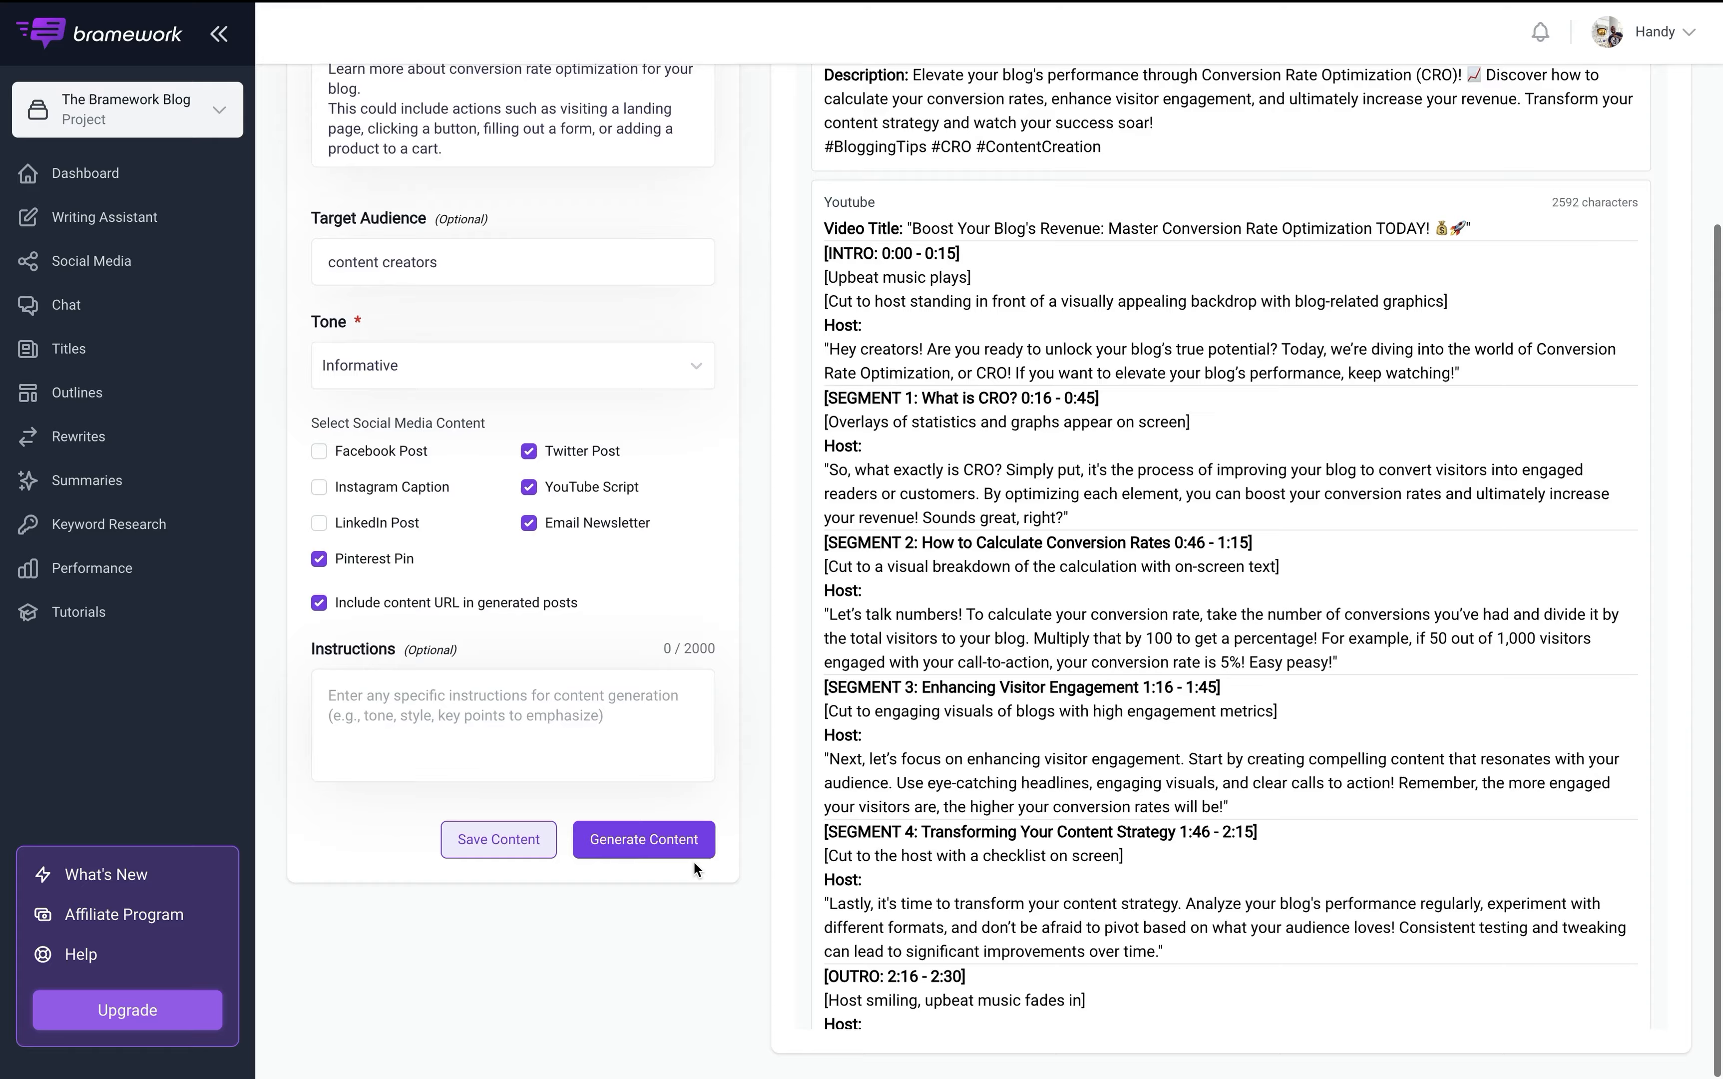
Review the generated Pinterest pin, YouTube script, email newsletter and Twitter post from beginning to end.
{"action": "scroll", "coordinate": [853, 748], "scroll_direction": "down", "scroll_amount": 1}
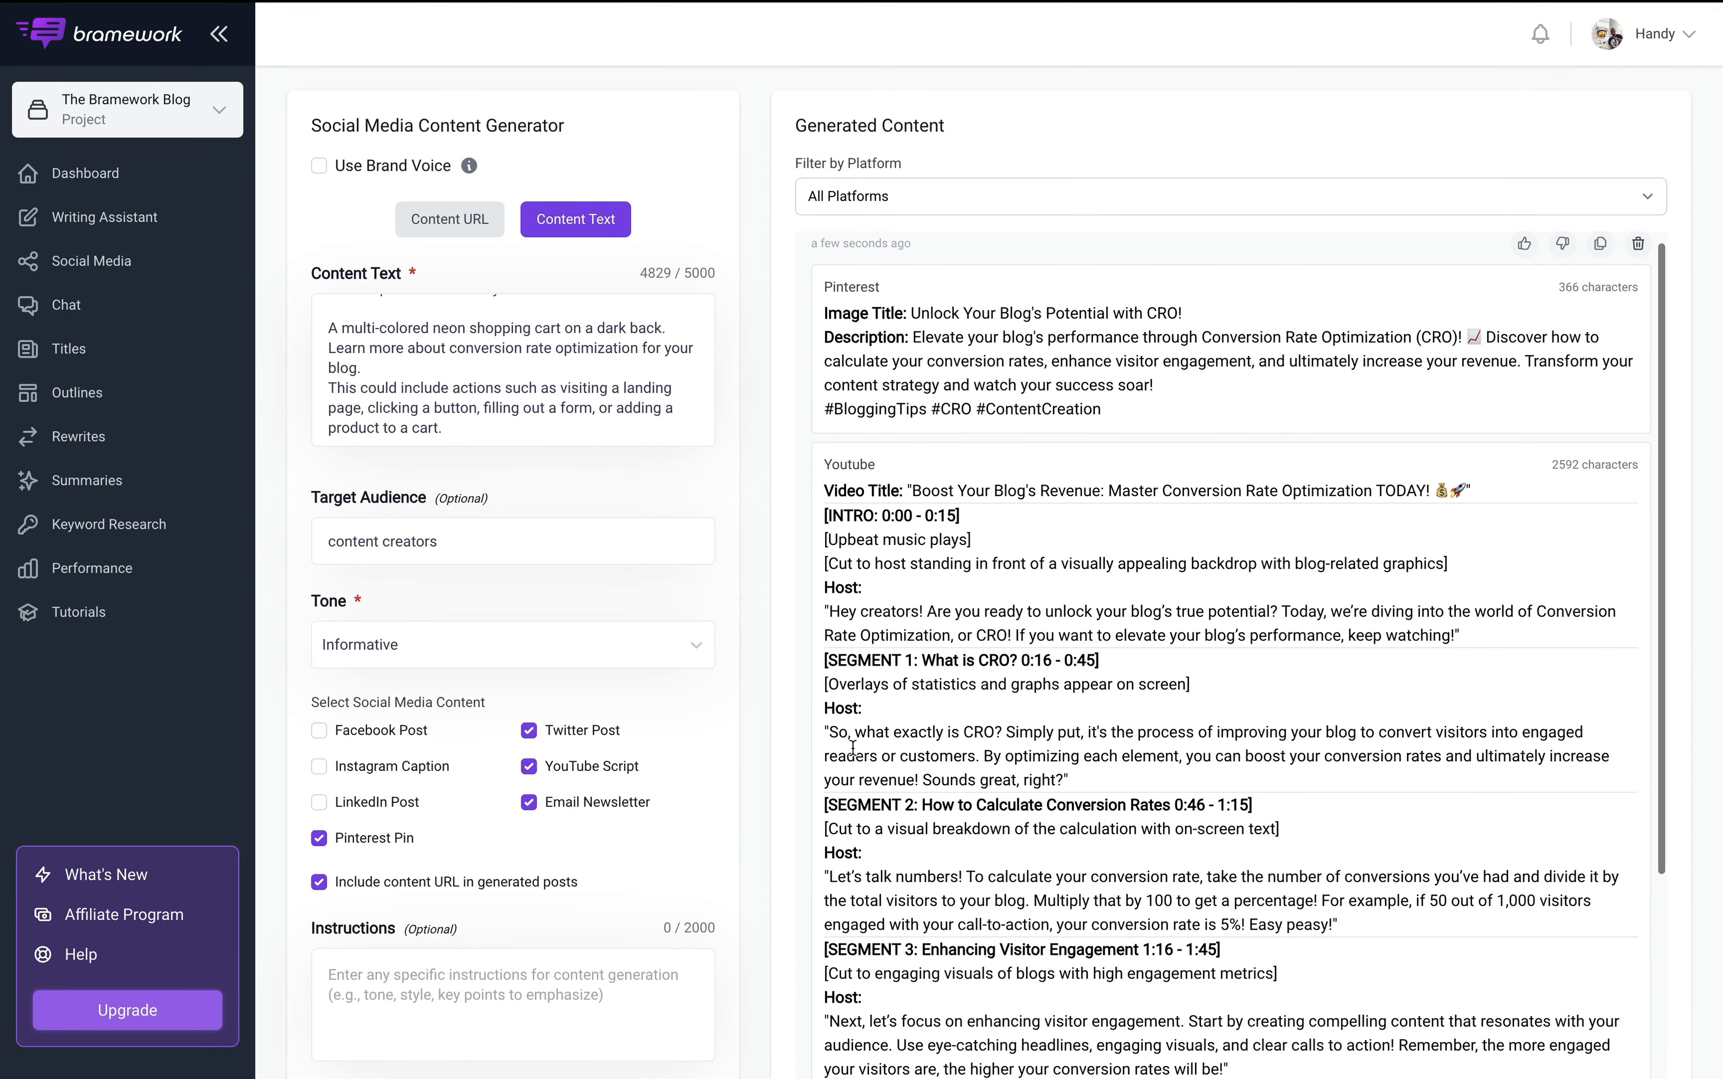
{"action": "scroll", "coordinate": [853, 749], "scroll_direction": "up", "scroll_amount": 1}
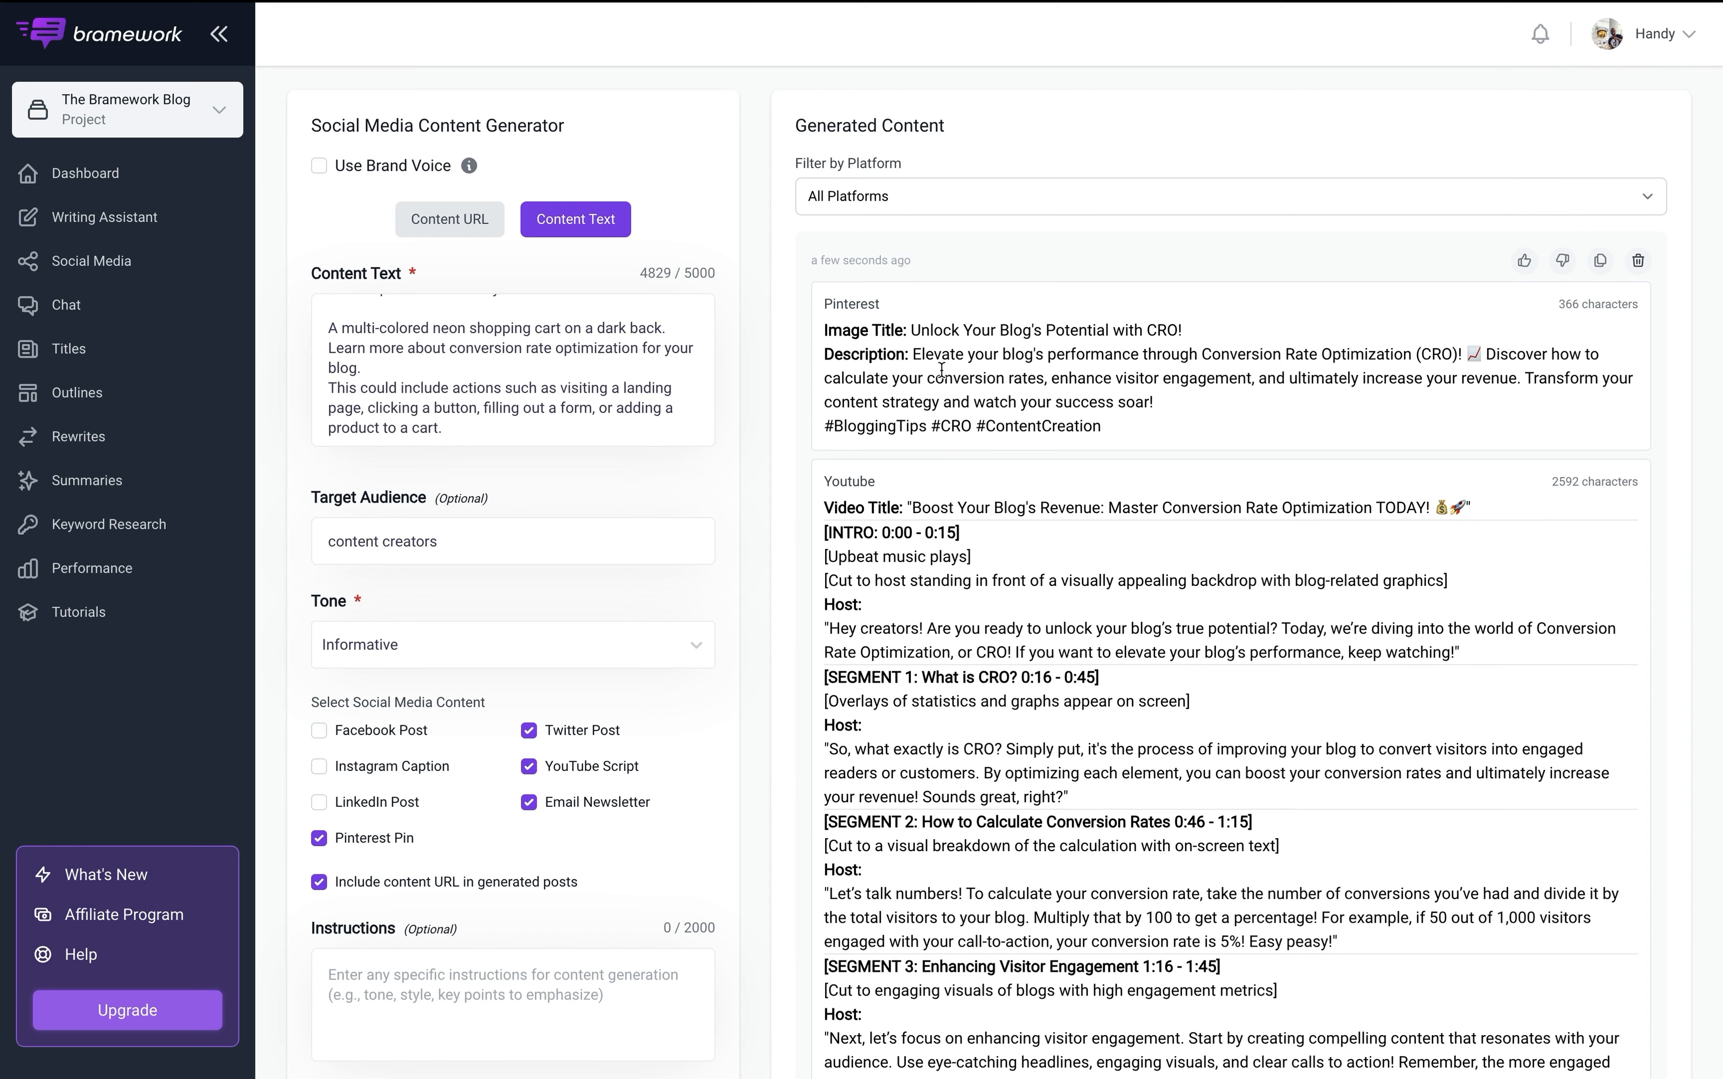
{"action": "scroll", "coordinate": [914, 453], "scroll_direction": "down", "scroll_amount": 1}
{"action": "scroll", "coordinate": [913, 449], "scroll_direction": "down", "scroll_amount": 5}
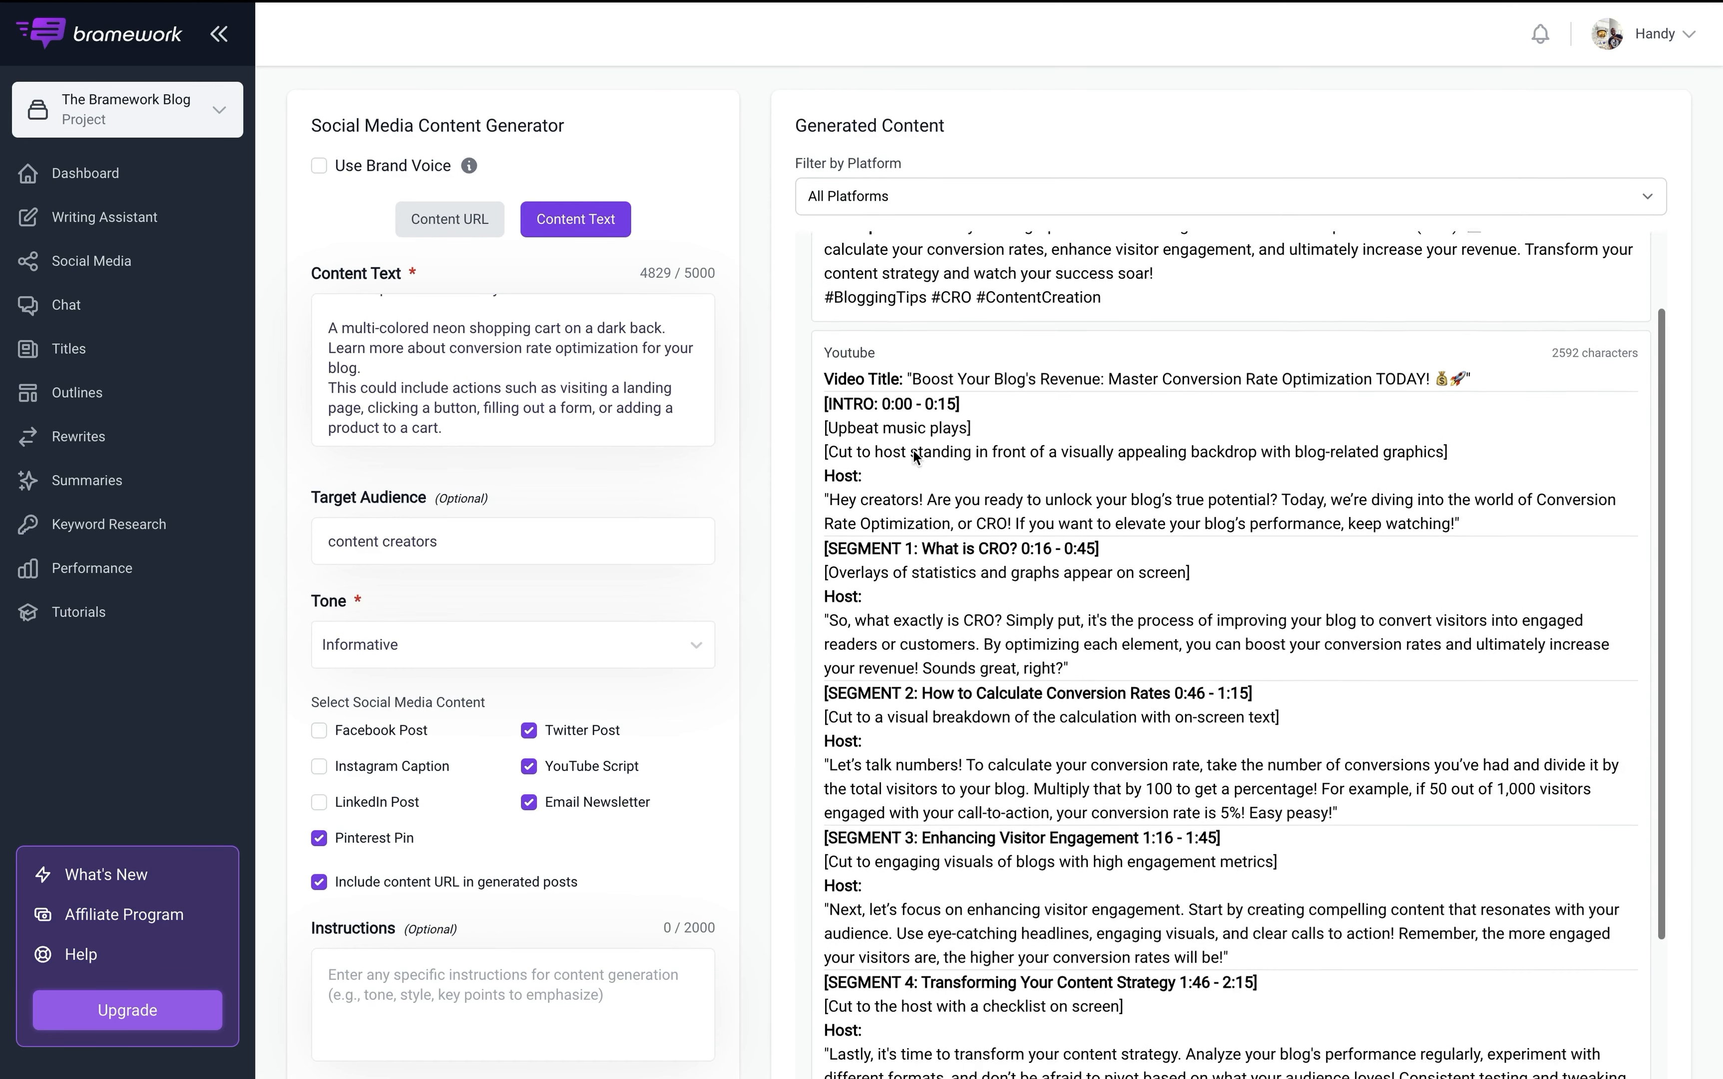
{"action": "scroll", "coordinate": [913, 451], "scroll_direction": "down", "scroll_amount": 7}
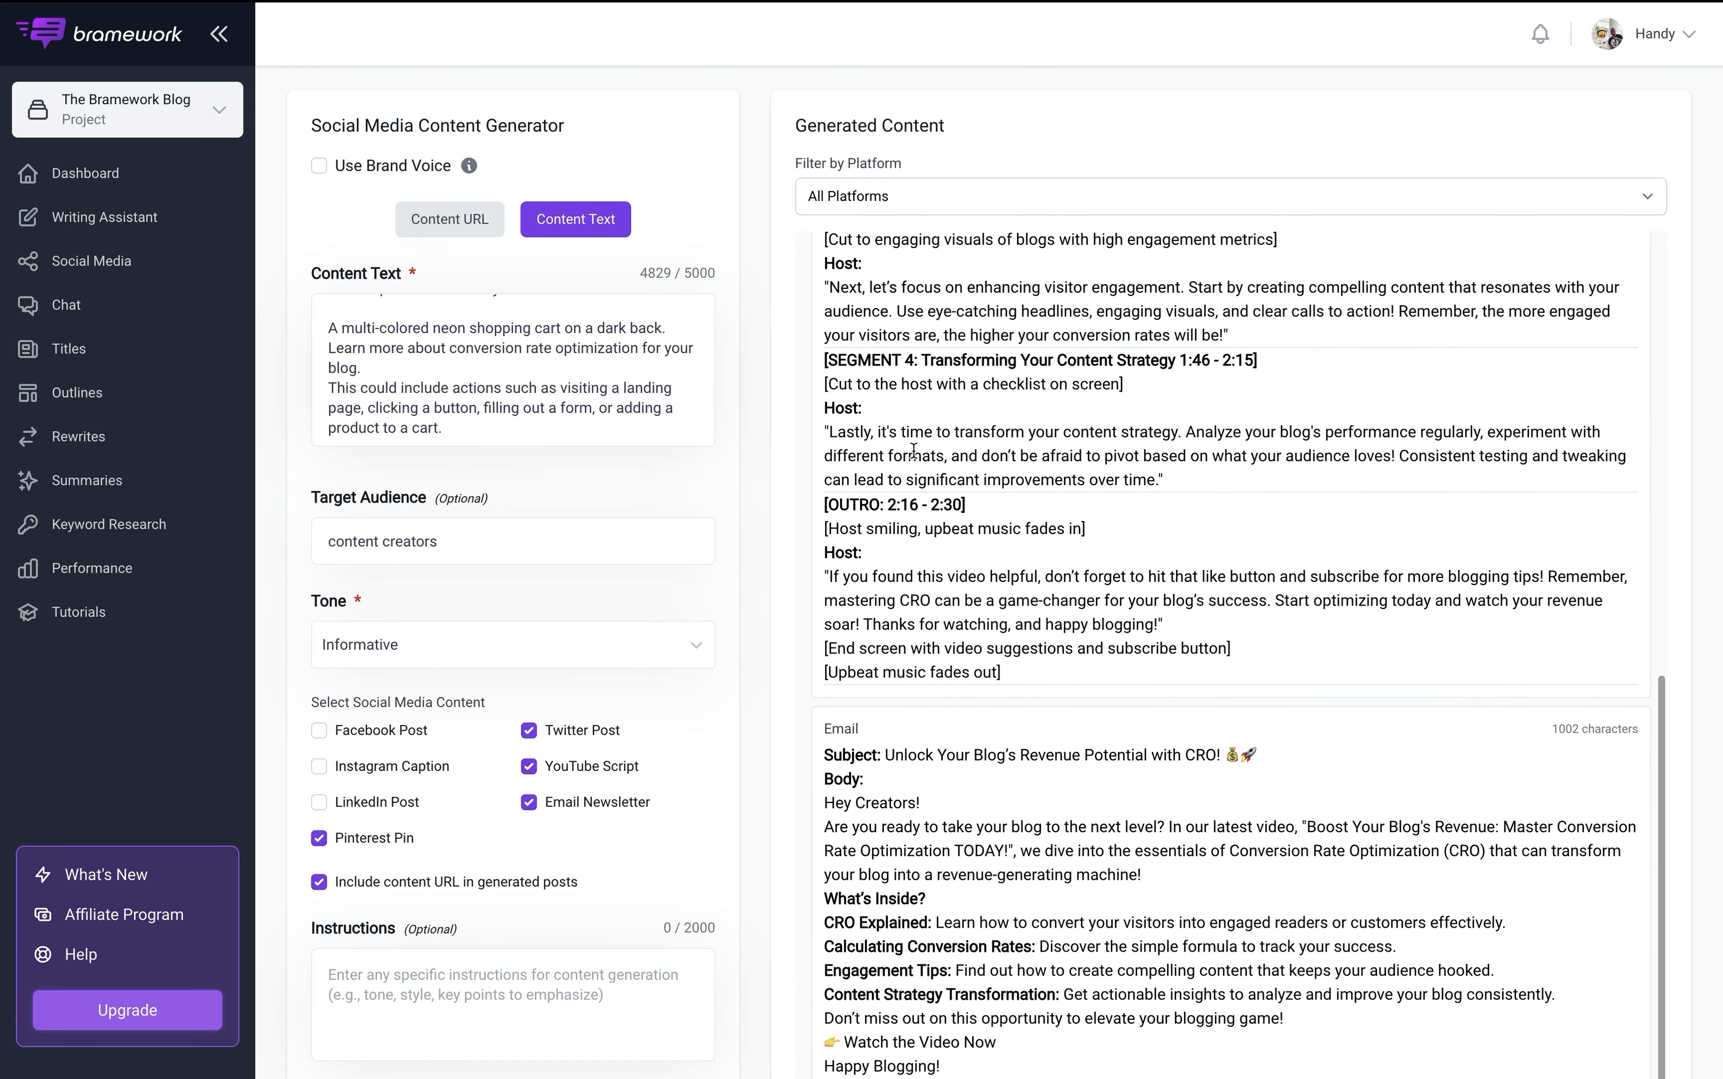
{"action": "scroll", "coordinate": [926, 769], "scroll_direction": "down", "scroll_amount": 3}
{"action": "scroll", "coordinate": [940, 789], "scroll_direction": "down", "scroll_amount": 3}
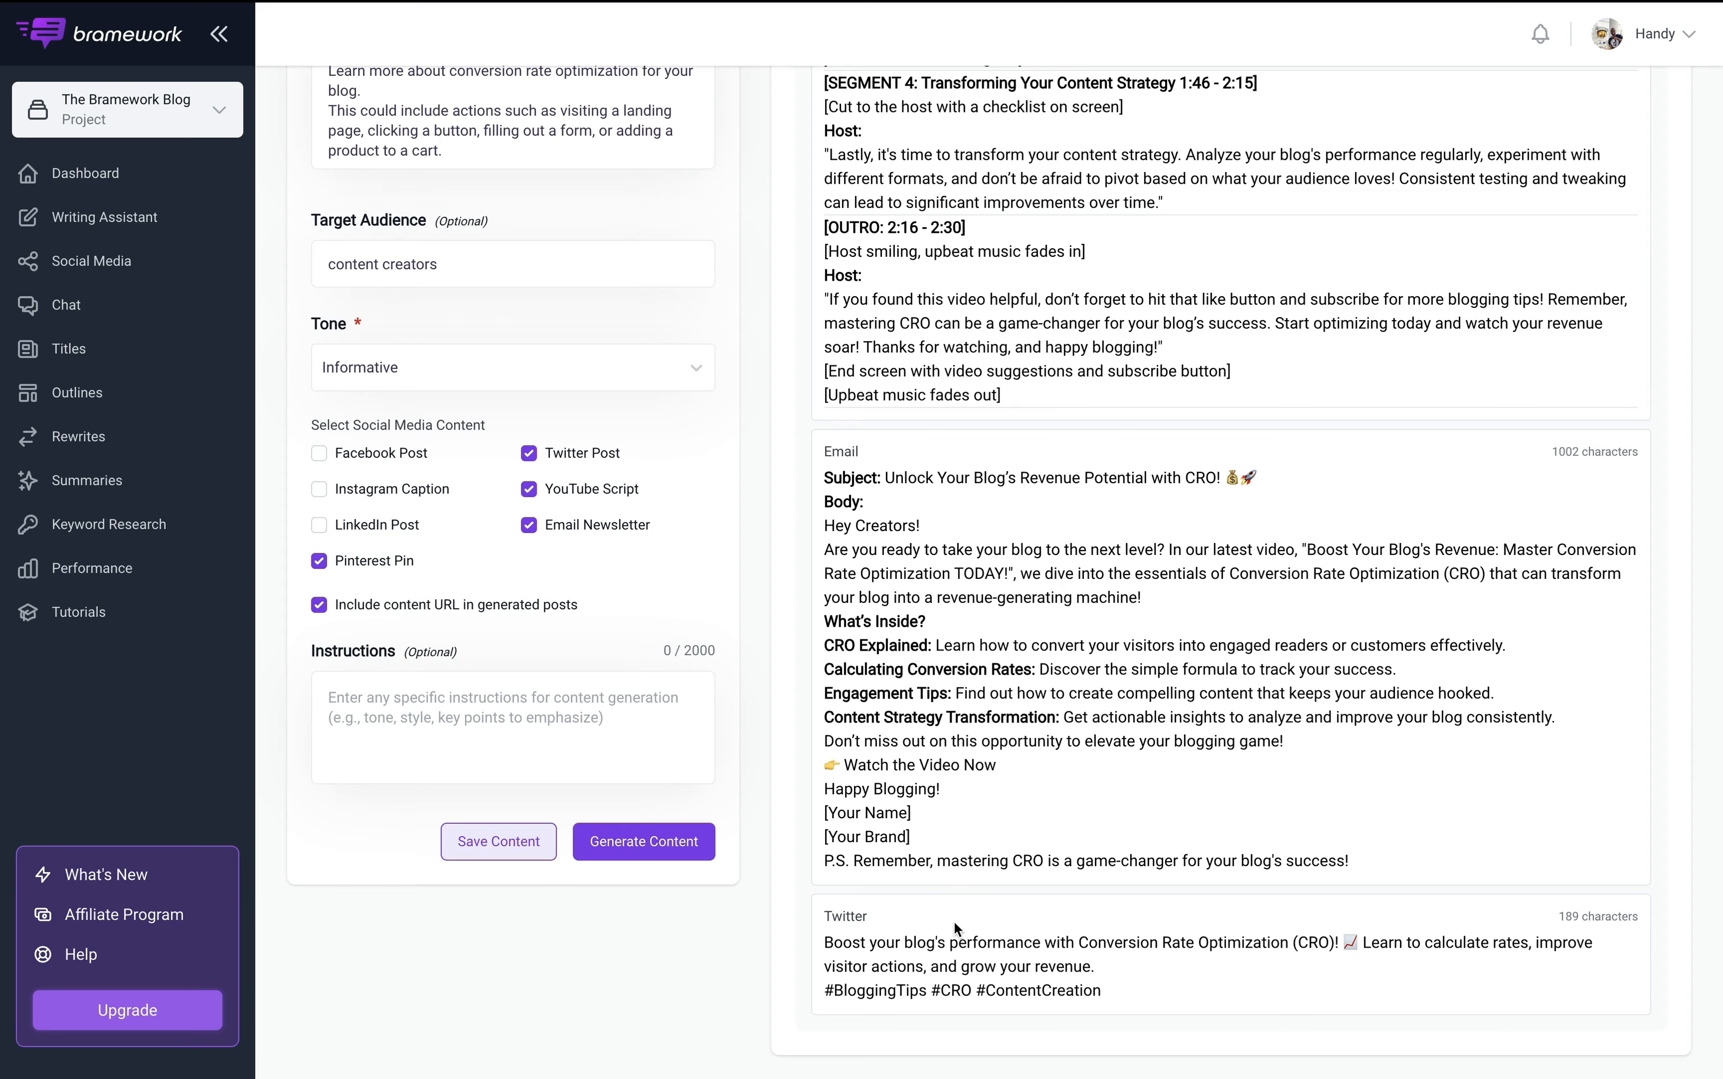
{"action": "scroll", "coordinate": [953, 919], "scroll_direction": "up", "scroll_amount": 15}
{"action": "scroll", "coordinate": [546, 631], "scroll_direction": "down", "scroll_amount": 6}
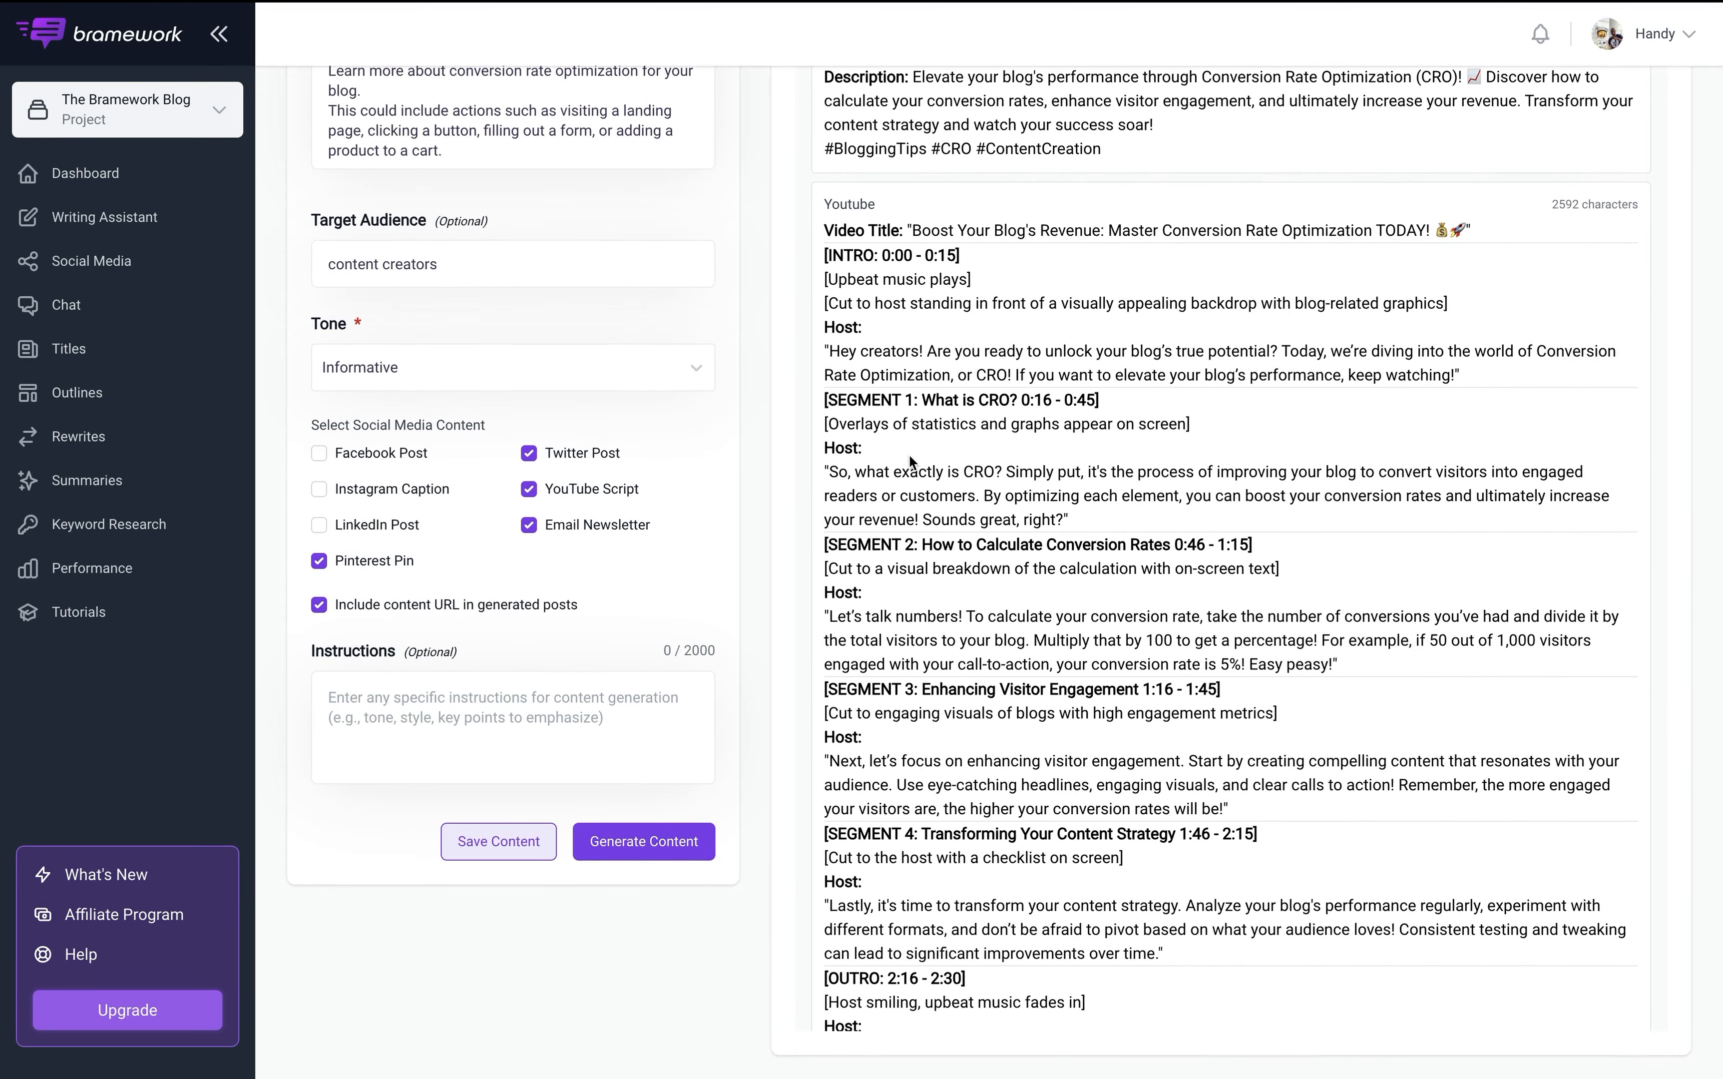
{"action": "scroll", "coordinate": [909, 454], "scroll_direction": "up", "scroll_amount": 6}
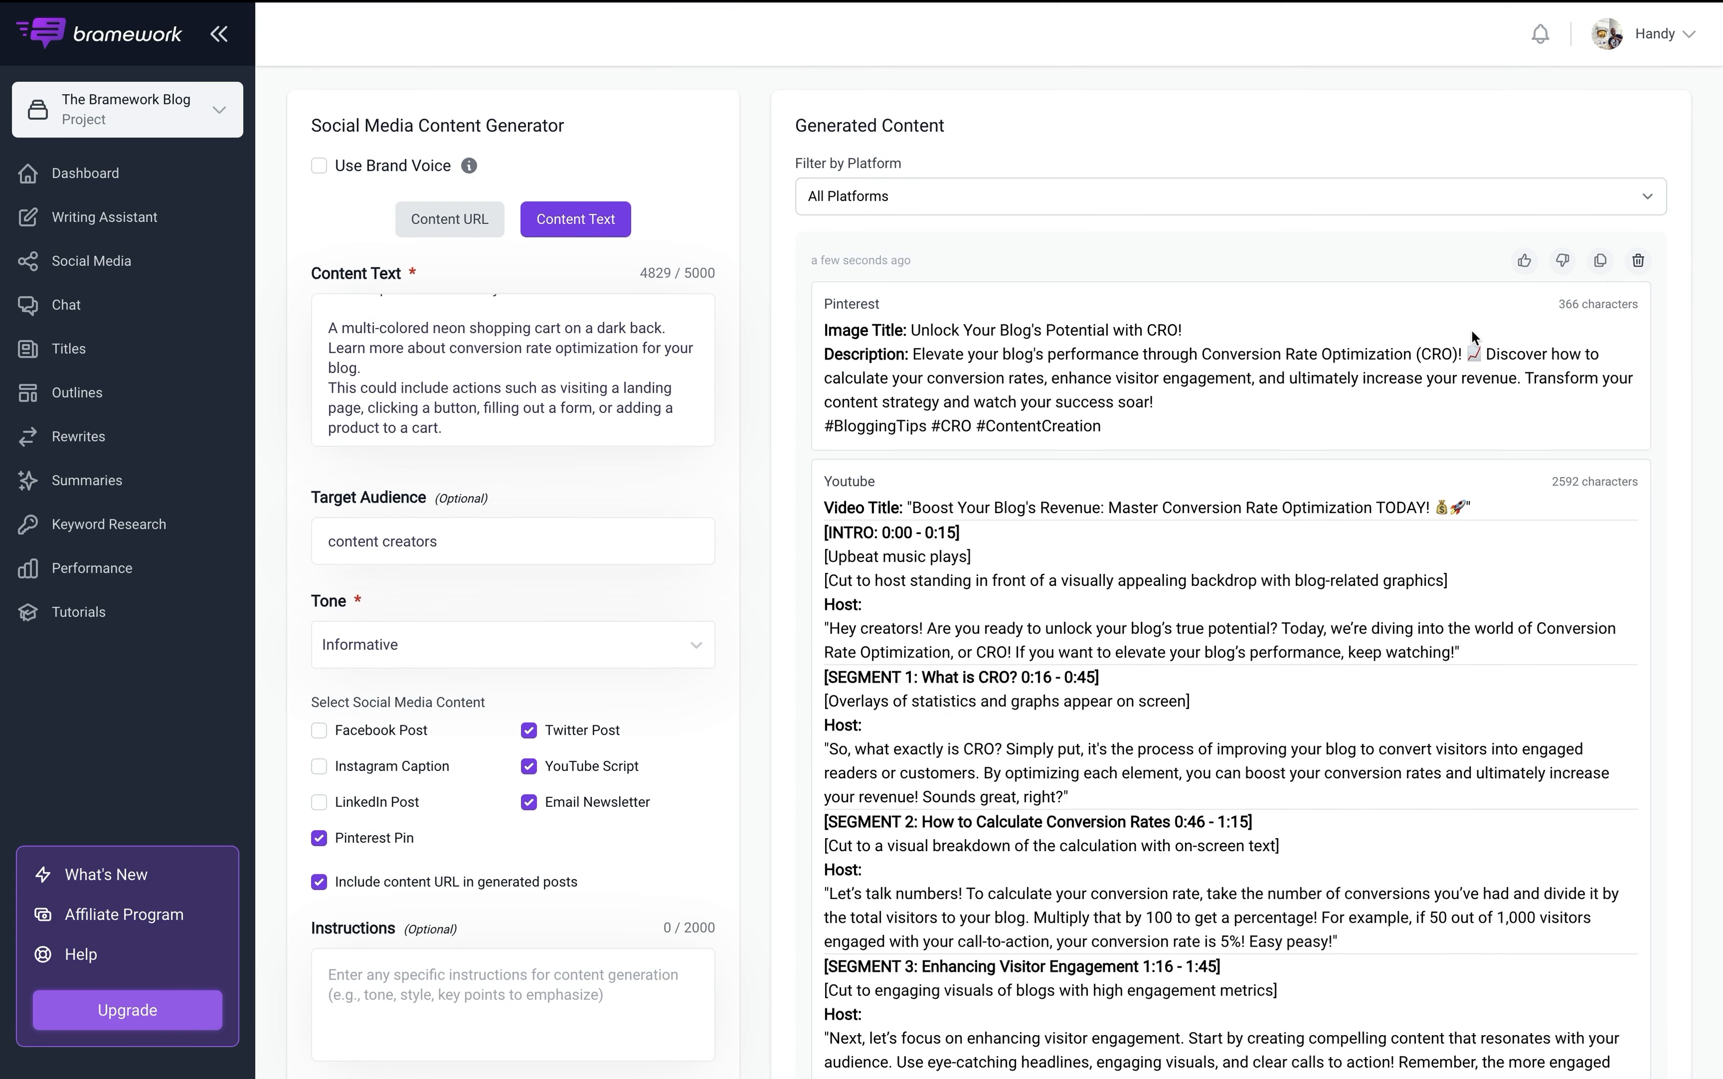